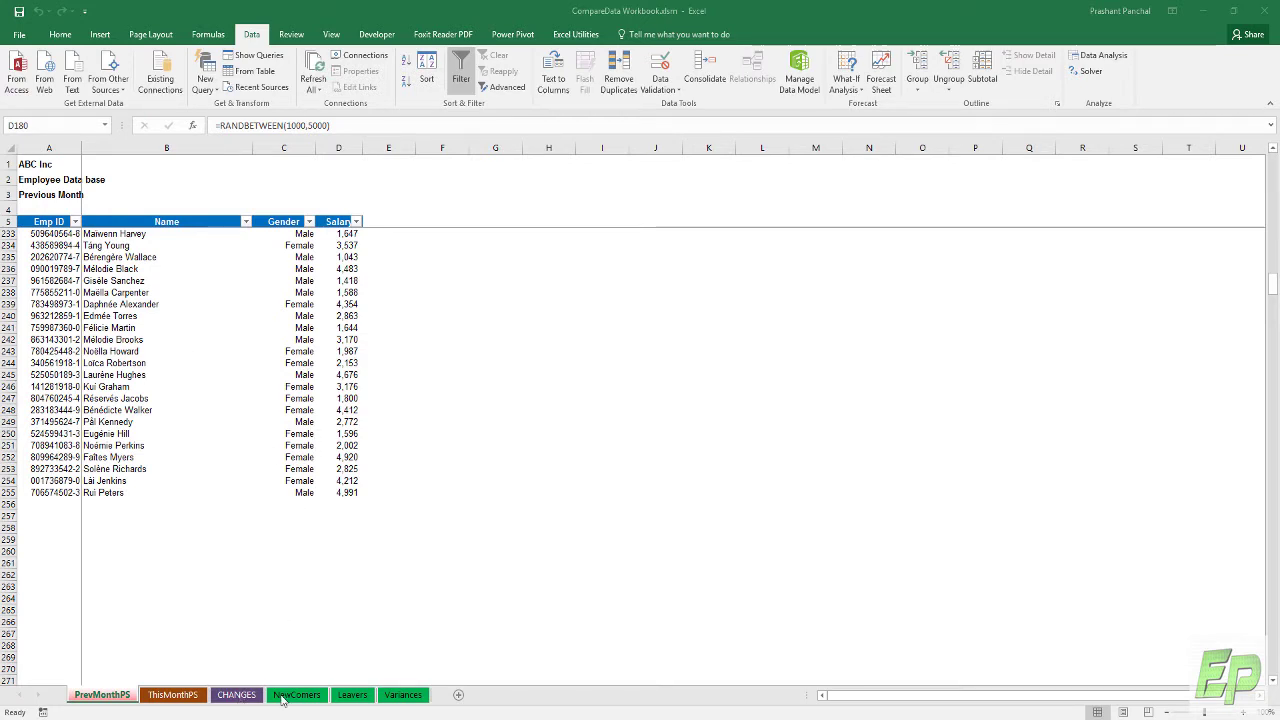
- Look over the ThisMonthPS, CHANGES and PrevMonthPS sheets of the comparison workbook
{"action": "left_click", "coordinate": [172, 695]}
{"action": "left_click", "coordinate": [236, 695]}
{"action": "left_click", "coordinate": [110, 695]}
{"action": "left_click", "coordinate": [160, 695]}
{"action": "left_click", "coordinate": [236, 695]}
{"action": "left_click", "coordinate": [172, 695]}
{"action": "left_click", "coordinate": [102, 695]}
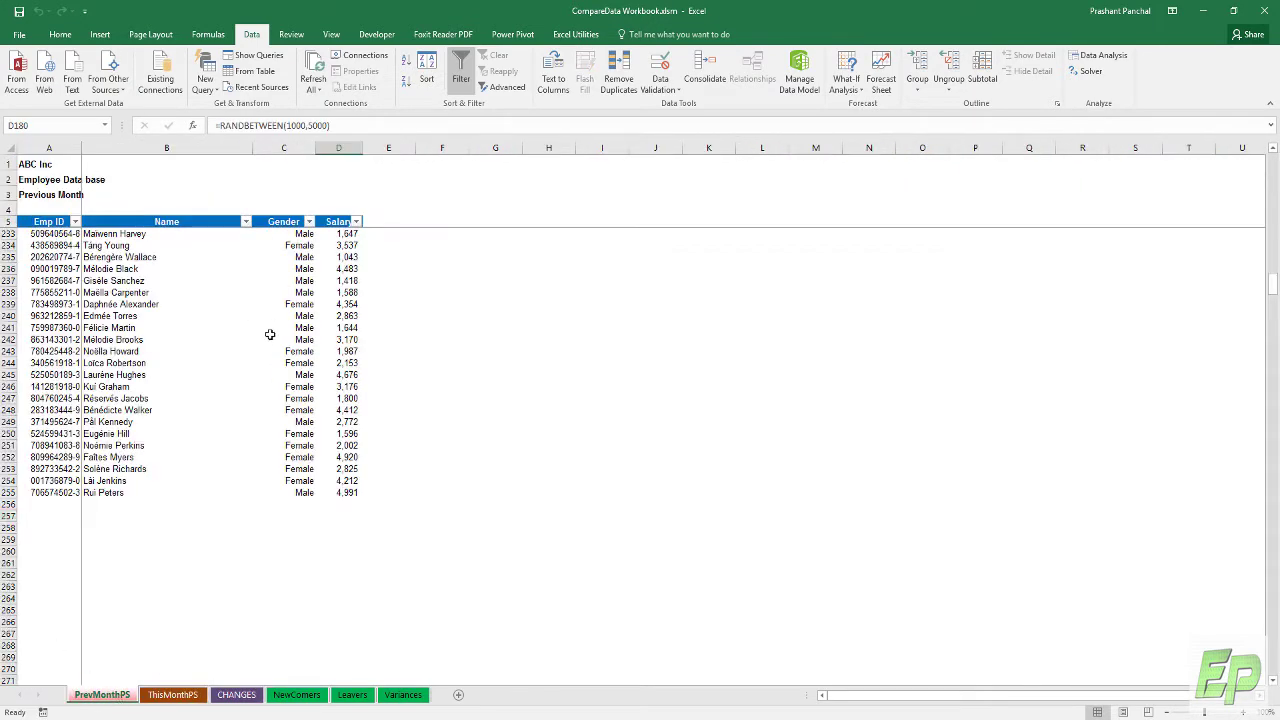
- Compare the previous-month and current-month employee sheets by alternating between them, and view the CHANGES sheet
{"action": "left_click", "coordinate": [172, 695]}
{"action": "left_click", "coordinate": [120, 695]}
{"action": "left_click", "coordinate": [172, 695]}
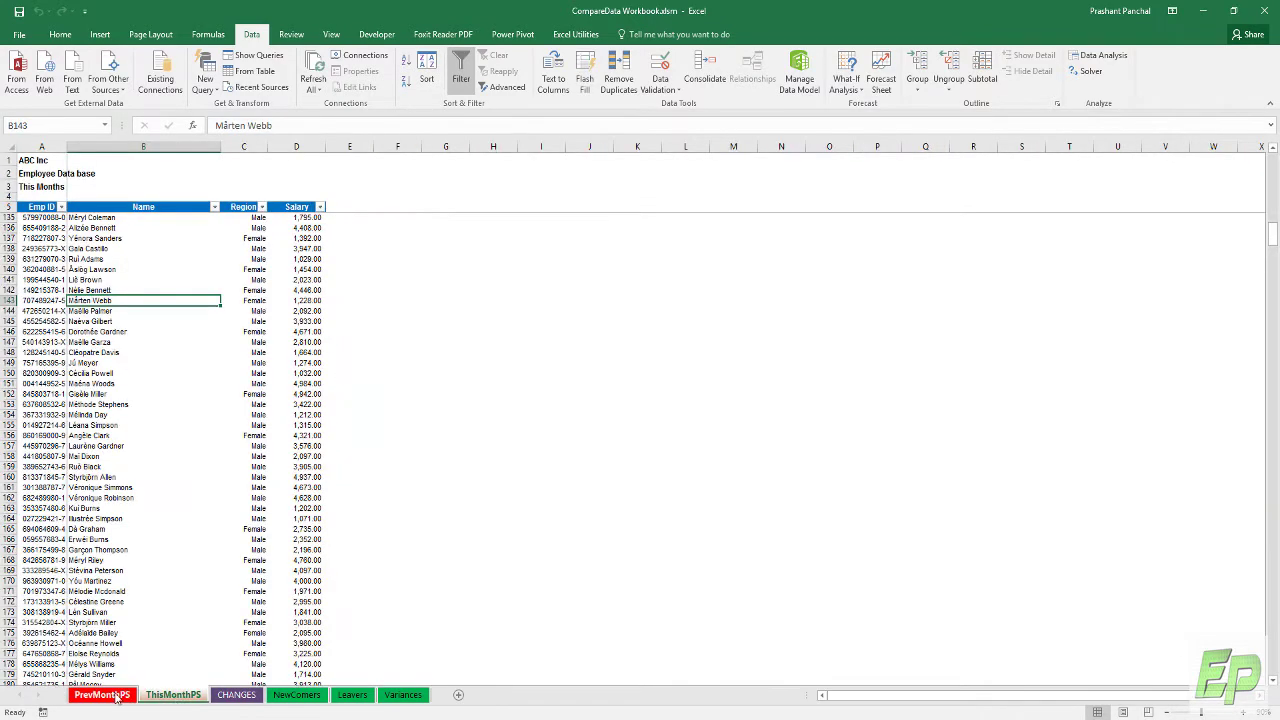
{"action": "left_click", "coordinate": [115, 695]}
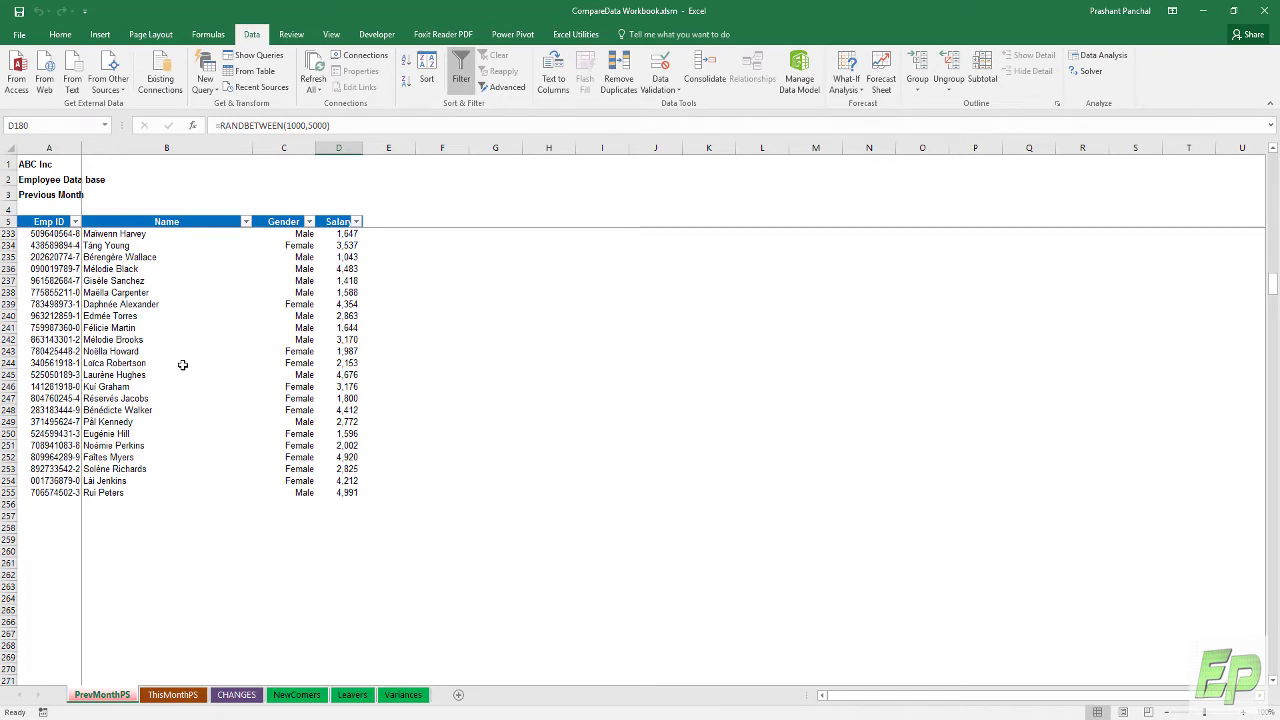
{"action": "left_click", "coordinate": [172, 695]}
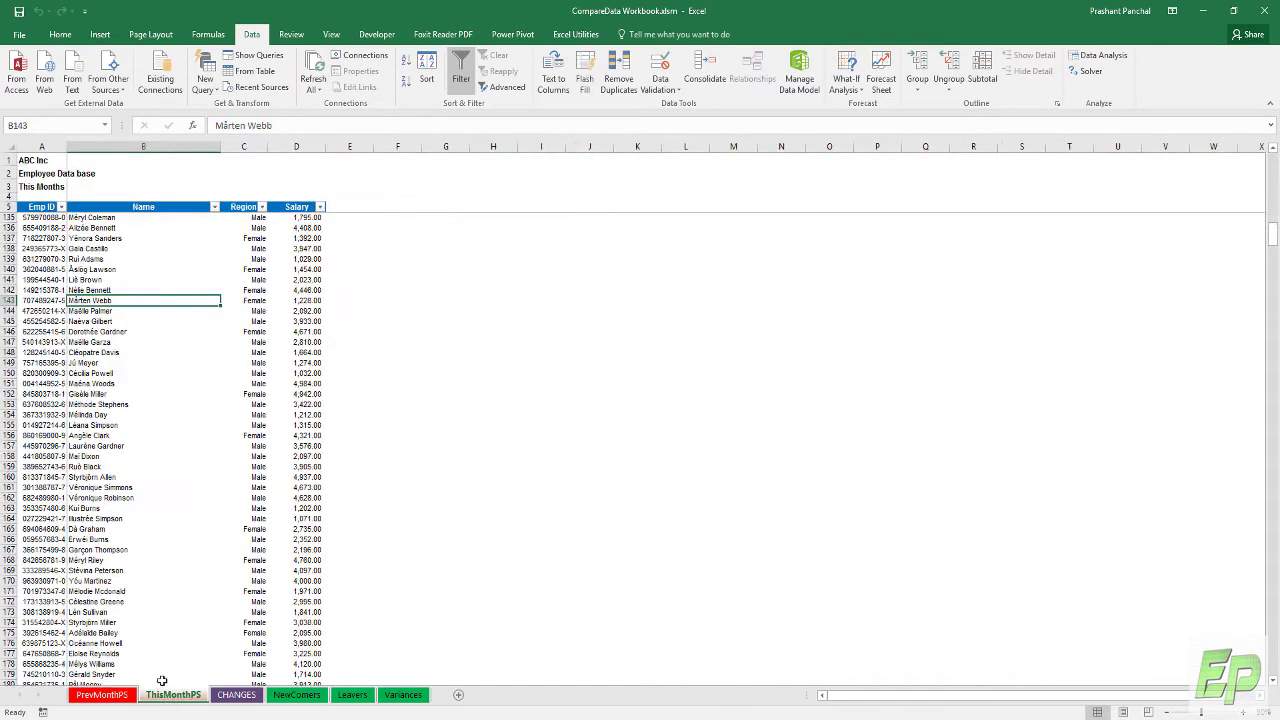
{"action": "key", "text": "ctrl+Page_Up"}
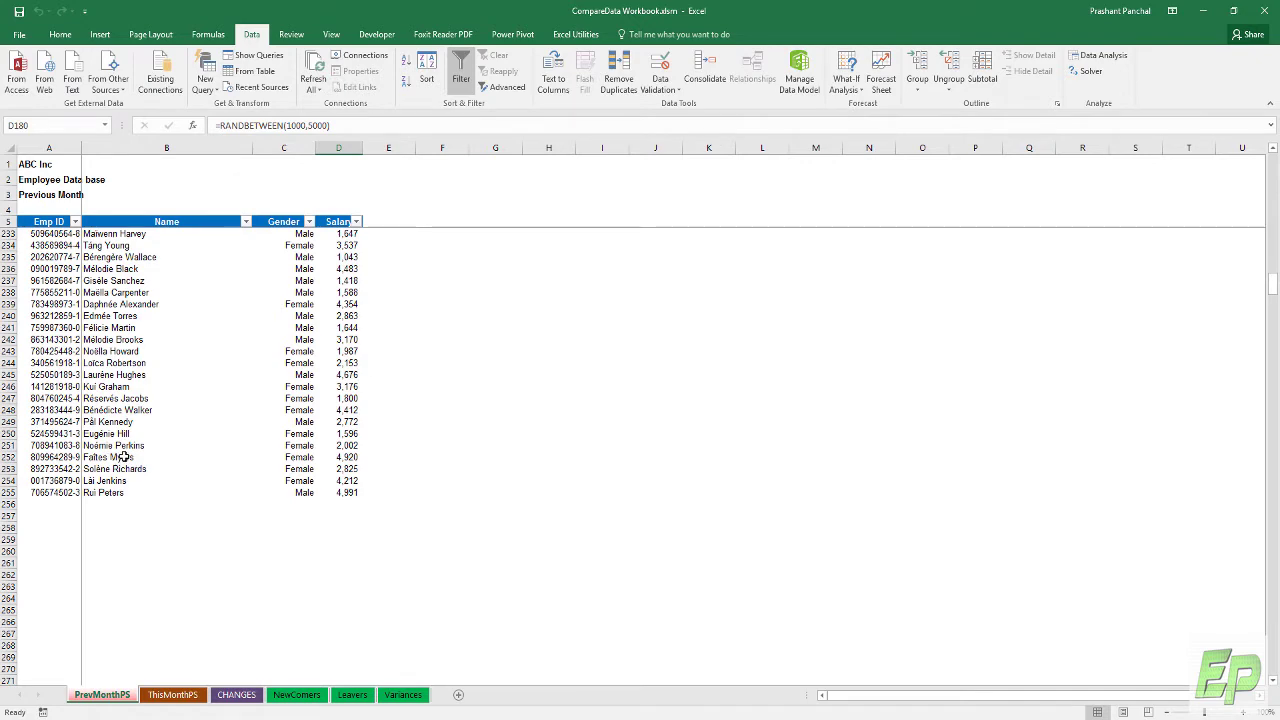
{"action": "left_click", "coordinate": [165, 695]}
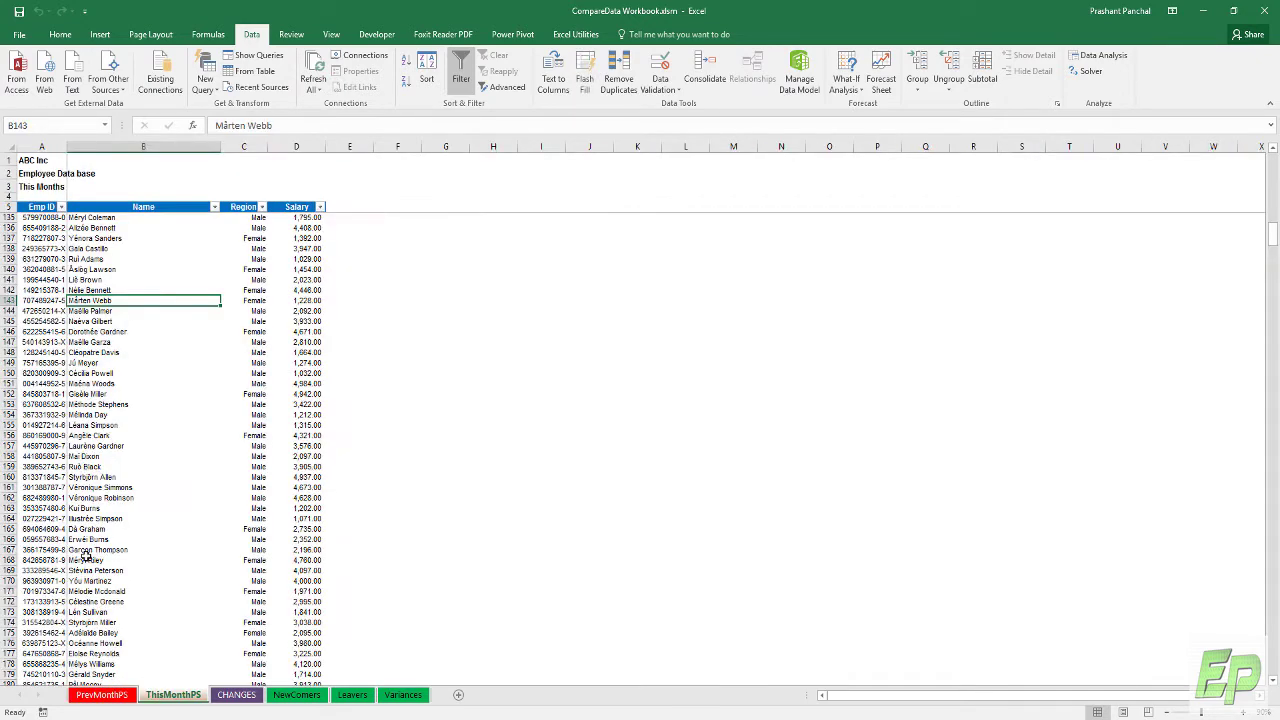
{"action": "left_click", "coordinate": [126, 697]}
{"action": "left_click", "coordinate": [170, 695]}
{"action": "left_click", "coordinate": [110, 697]}
{"action": "left_click", "coordinate": [170, 695]}
{"action": "left_click", "coordinate": [110, 697]}
{"action": "left_click", "coordinate": [237, 695]}
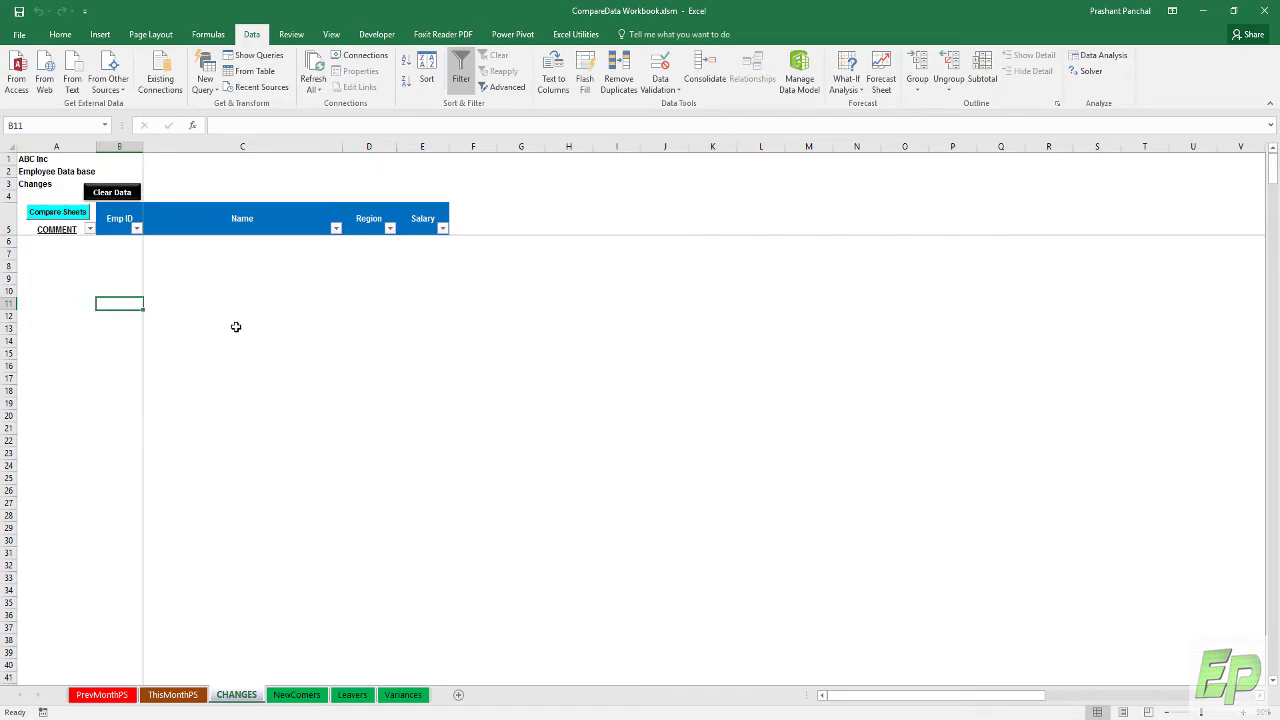
- Examine the employee records further up in the PrevMonthPS and ThisMonthPS lists
{"action": "left_click", "coordinate": [125, 694]}
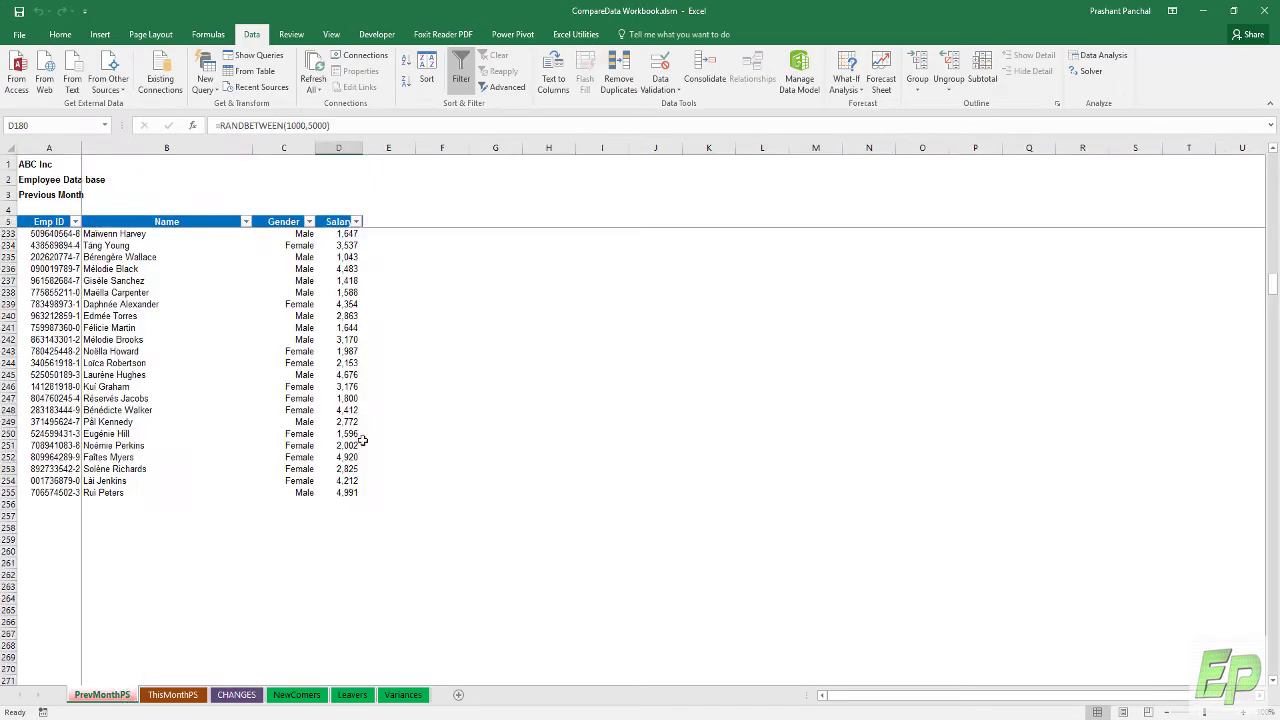
{"action": "scroll", "coordinate": [284, 395], "scroll_direction": "up", "scroll_amount": 20}
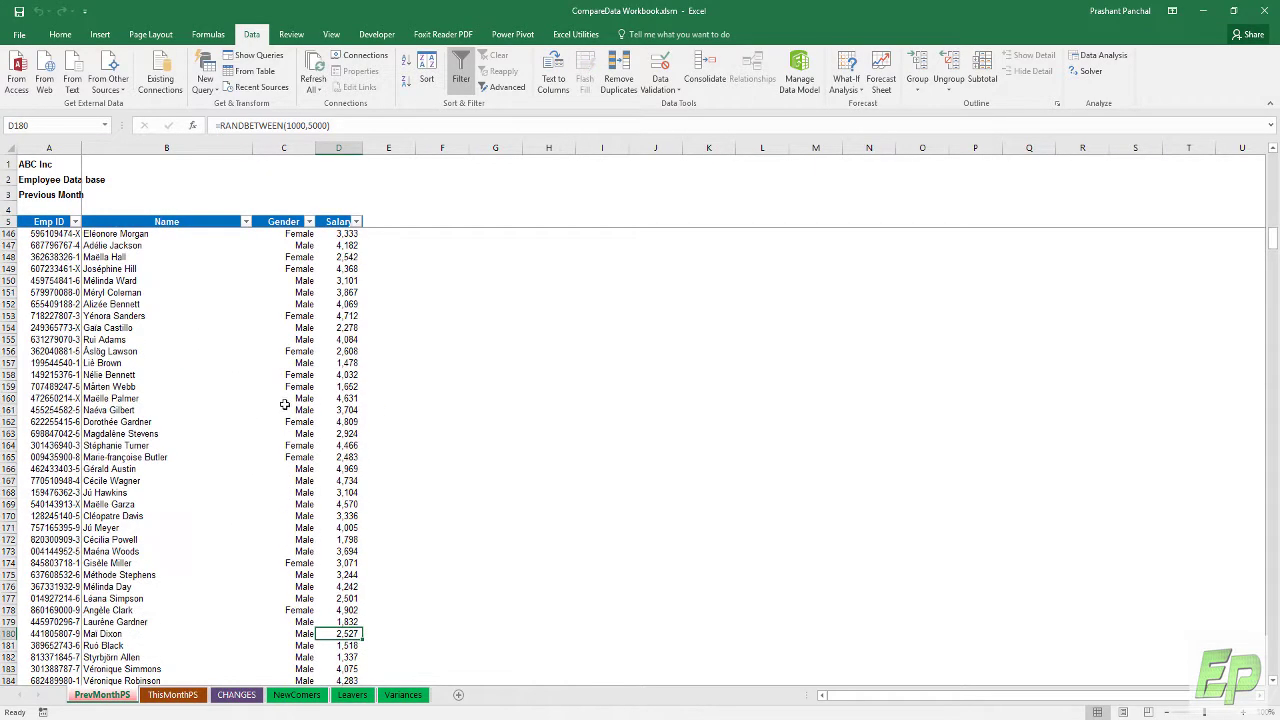
{"action": "left_click", "coordinate": [152, 695]}
{"action": "scroll", "coordinate": [120, 532], "scroll_direction": "up", "scroll_amount": 8}
{"action": "left_click", "coordinate": [101, 694]}
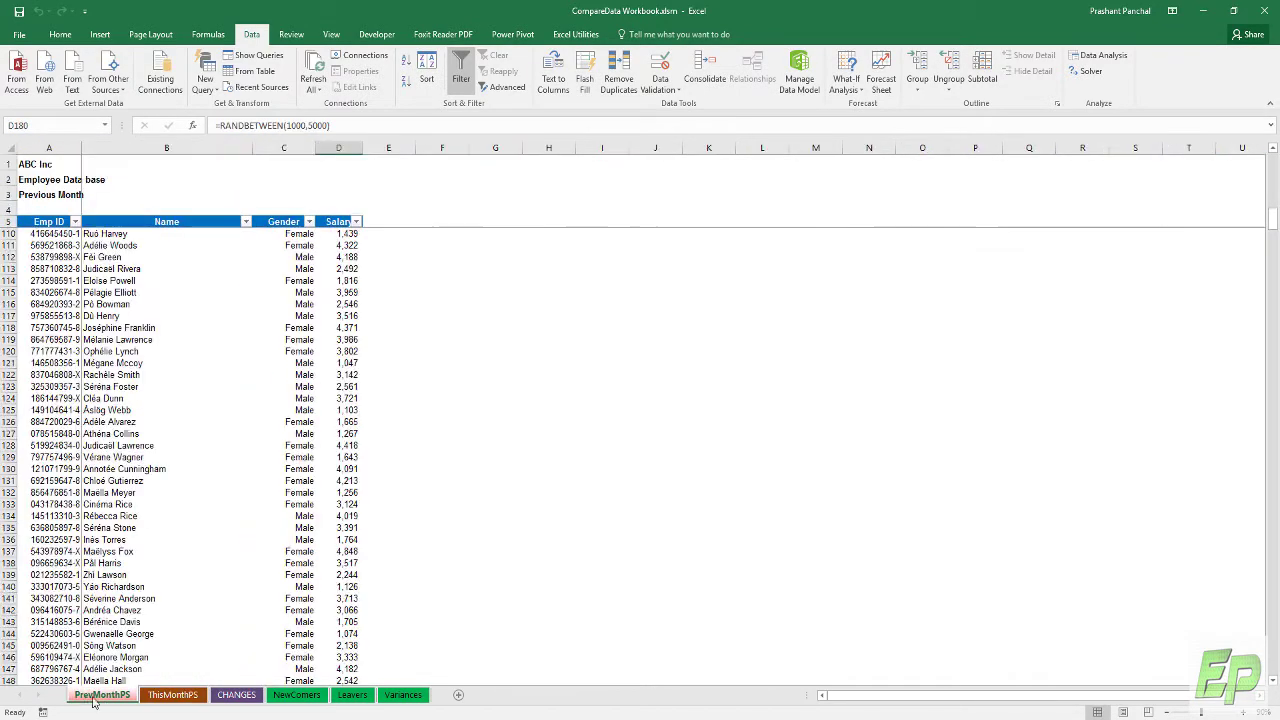
{"action": "left_click", "coordinate": [171, 699]}
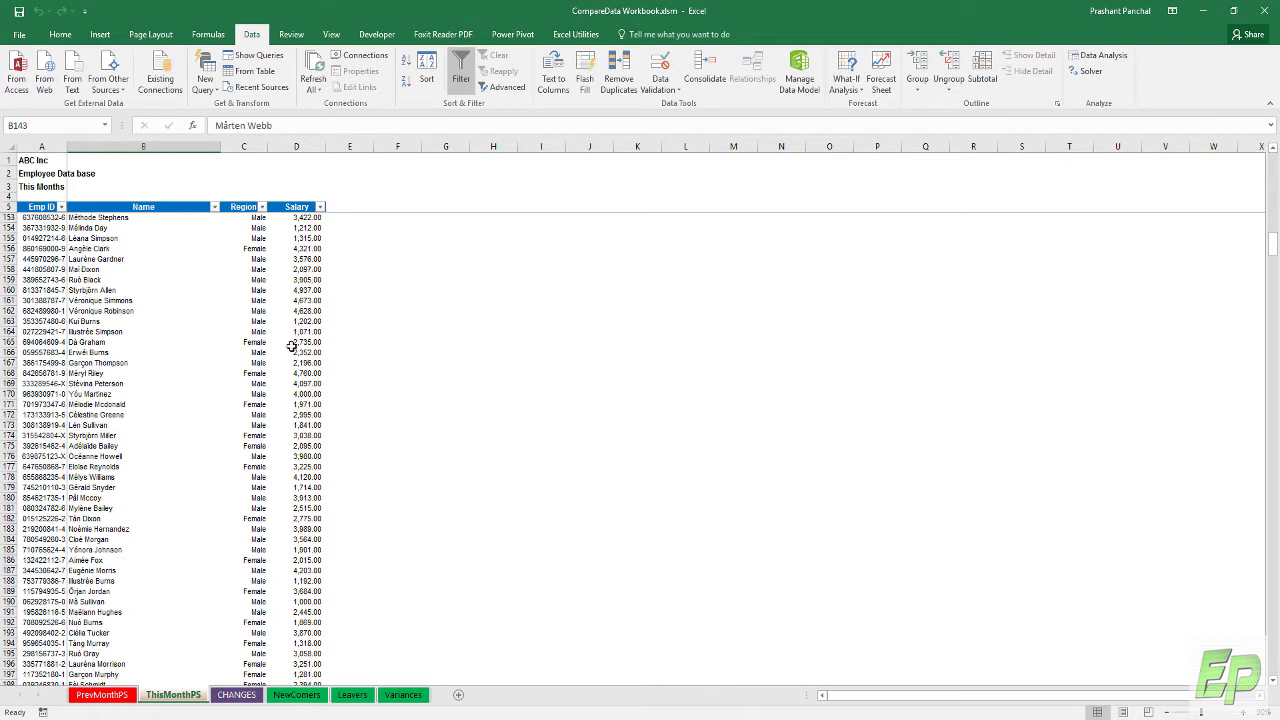
- From the CHANGES sheet, open the Visual Basic editor, read through the CompareData module's code and return to the workbook
{"action": "left_click", "coordinate": [236, 695]}
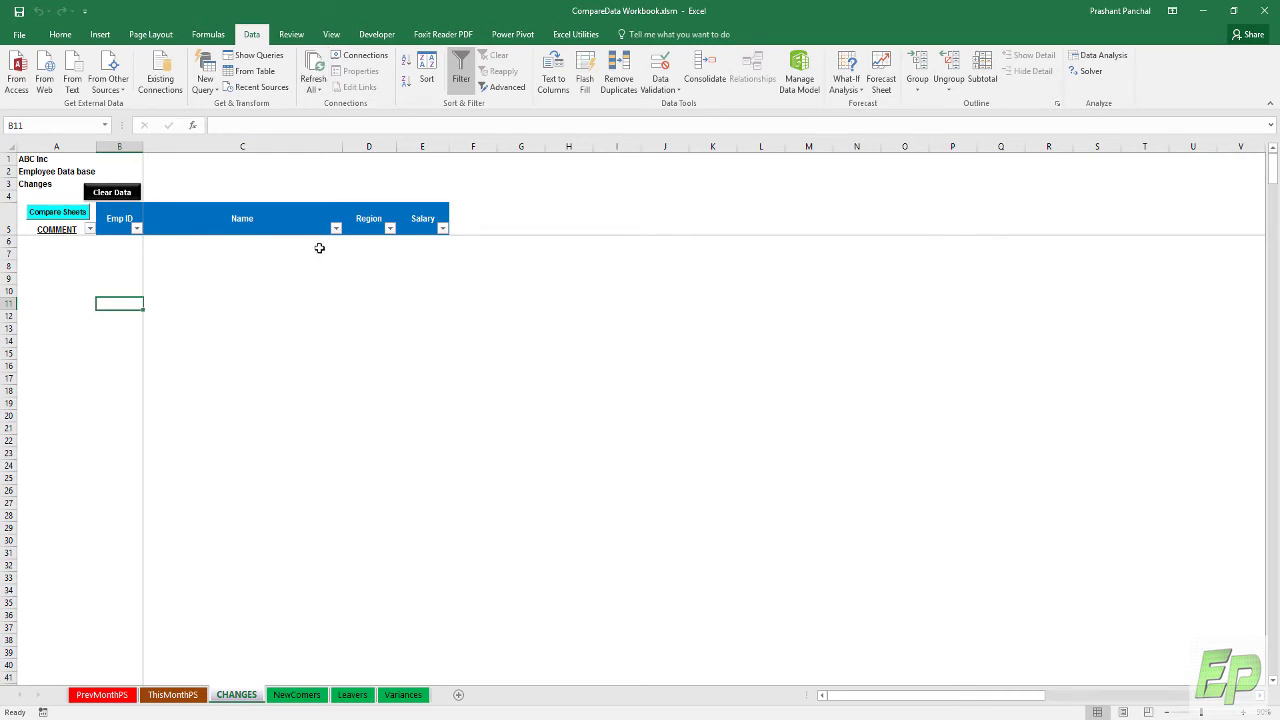
{"action": "left_click", "coordinate": [377, 34]}
{"action": "left_click", "coordinate": [16, 80]}
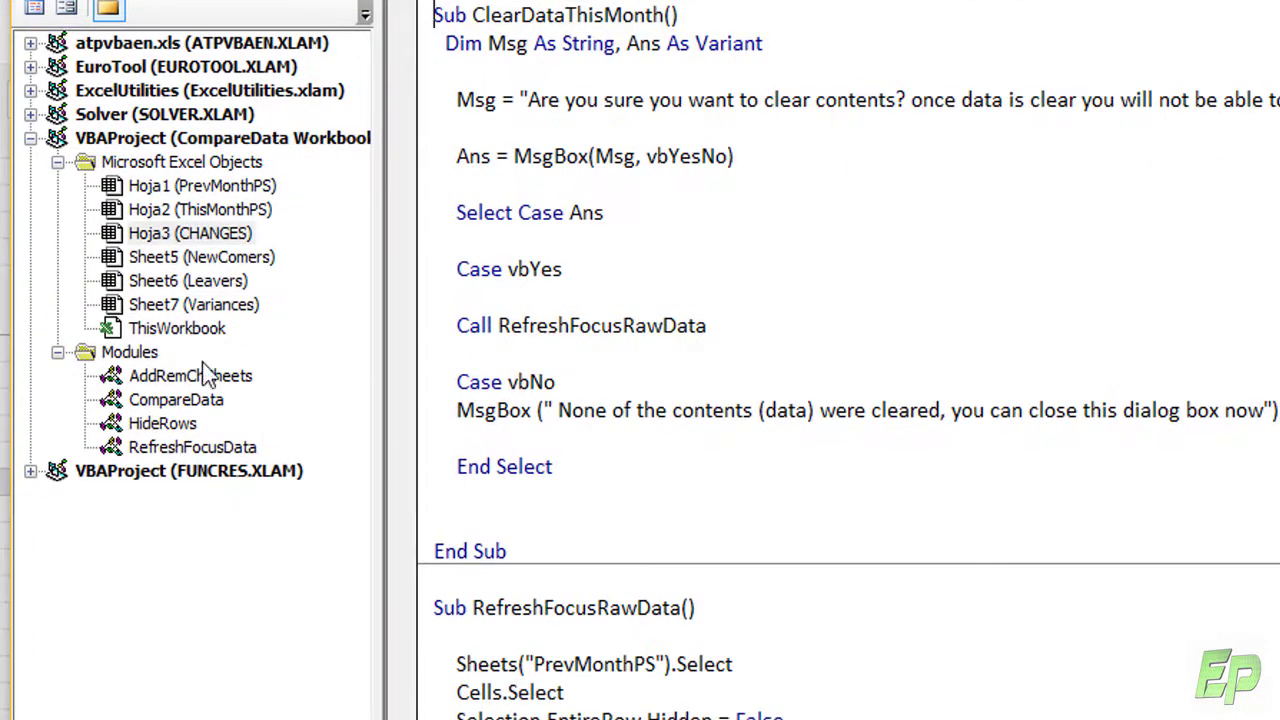
{"action": "left_click", "coordinate": [170, 376]}
{"action": "left_click", "coordinate": [172, 423]}
{"action": "left_click", "coordinate": [170, 400]}
{"action": "left_click", "coordinate": [160, 378]}
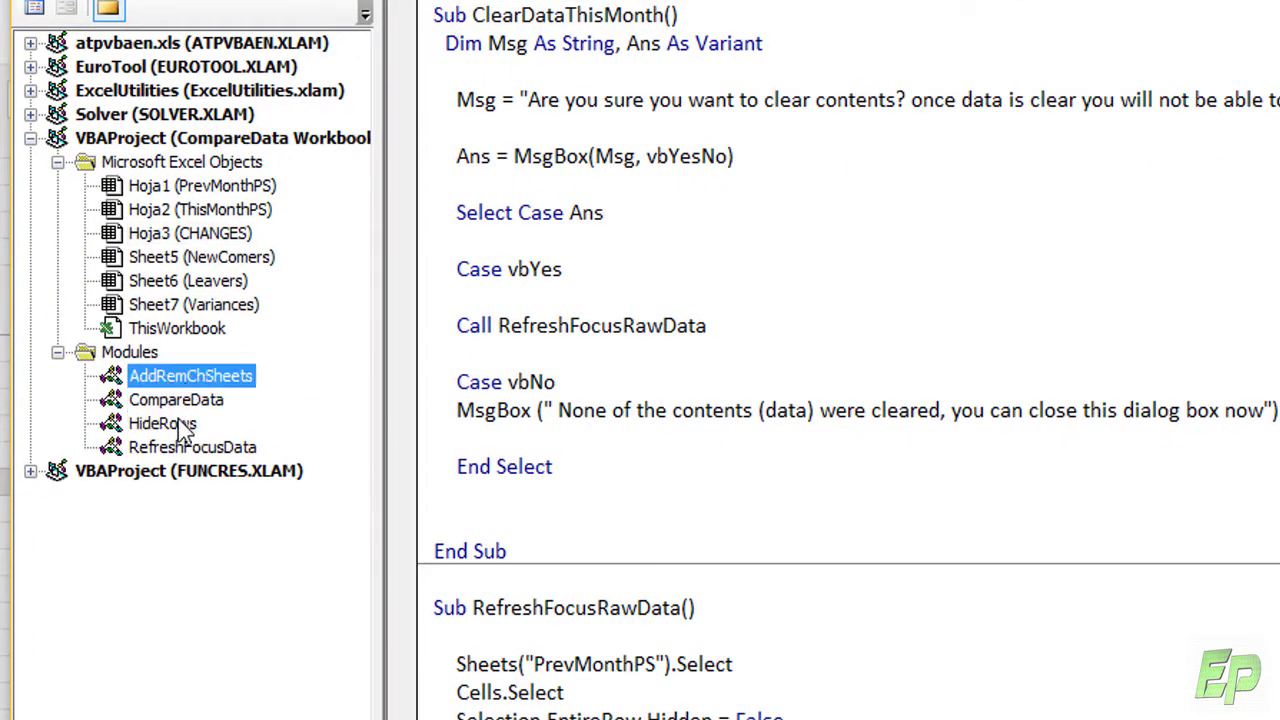
{"action": "double_click", "coordinate": [178, 402]}
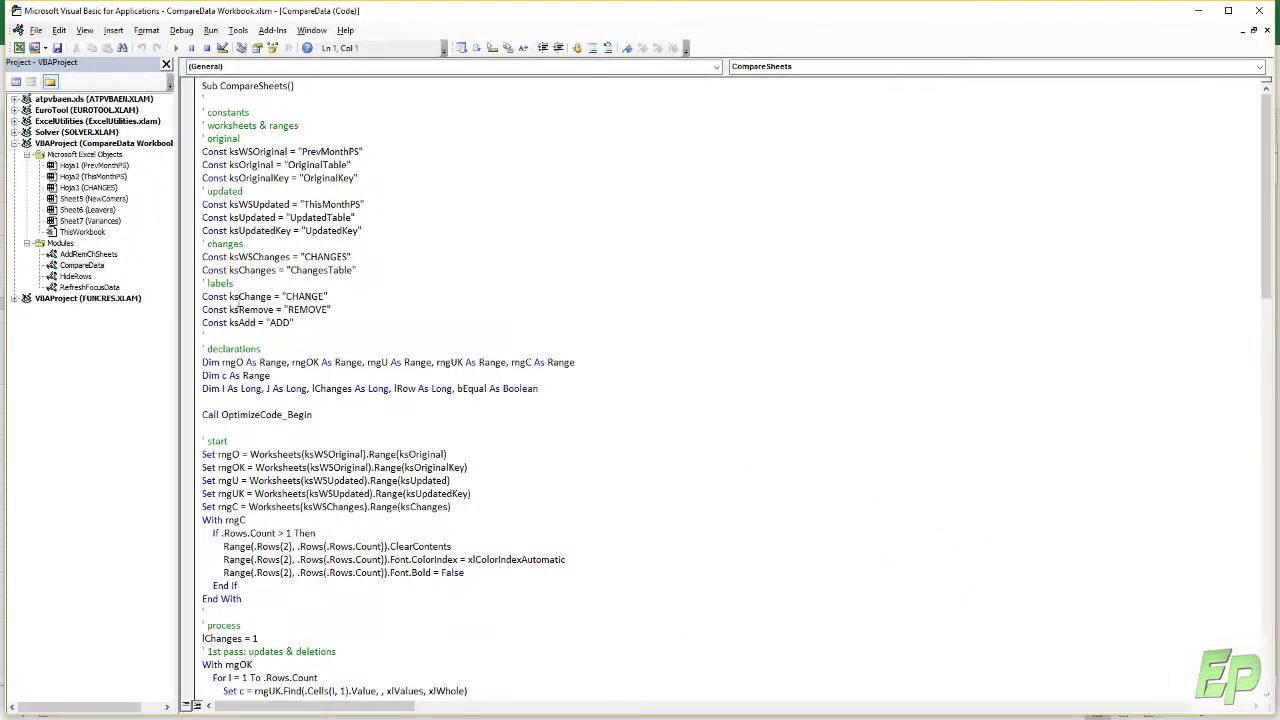
{"action": "scroll", "coordinate": [416, 529], "scroll_direction": "down", "scroll_amount": 11}
{"action": "scroll", "coordinate": [390, 510], "scroll_direction": "up", "scroll_amount": 11}
{"action": "key", "text": "alt+F11"}
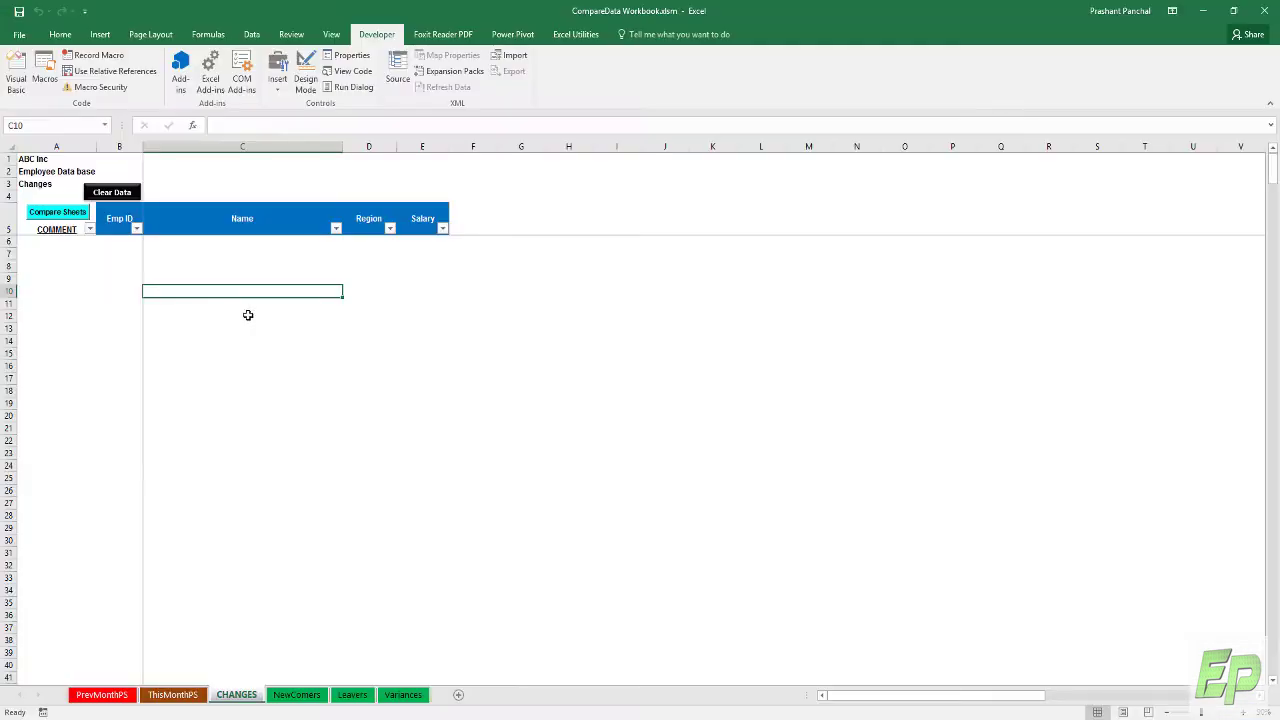
- Examine the NewComers sheet with its formula text in E1, and view the Leavers and Variances sheets
{"action": "left_click", "coordinate": [300, 694]}
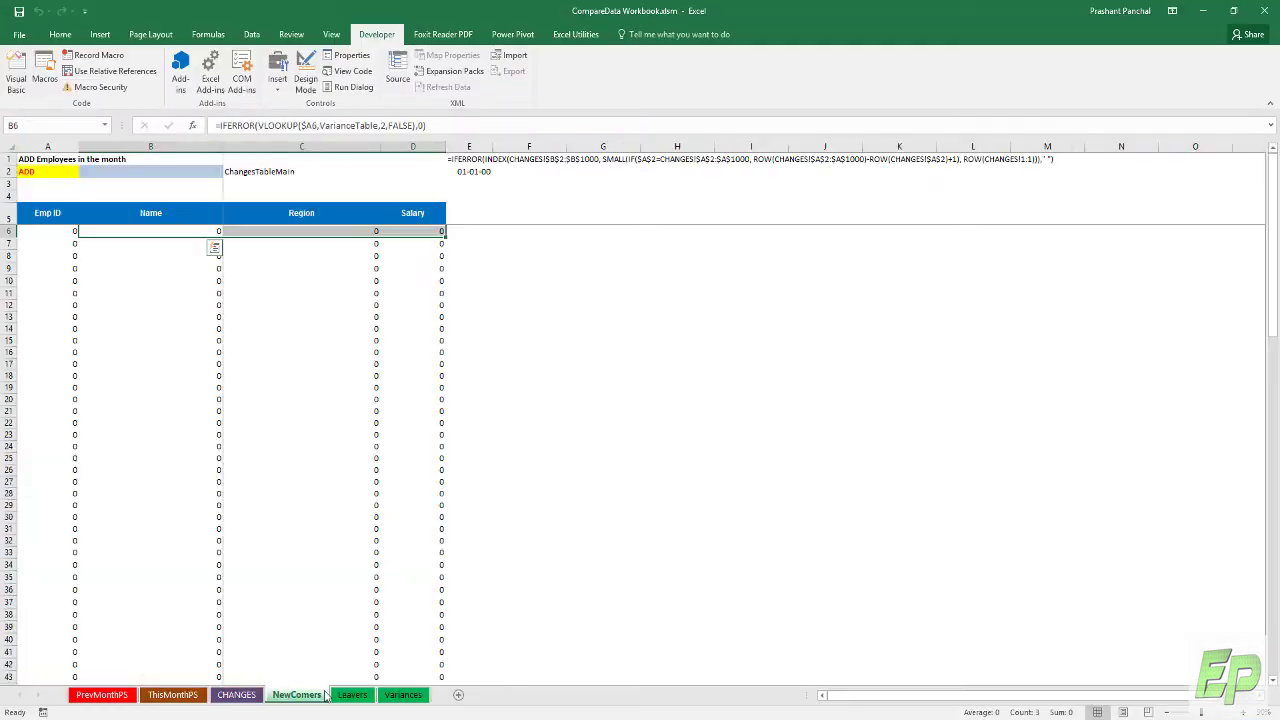
{"action": "left_click", "coordinate": [150, 505]}
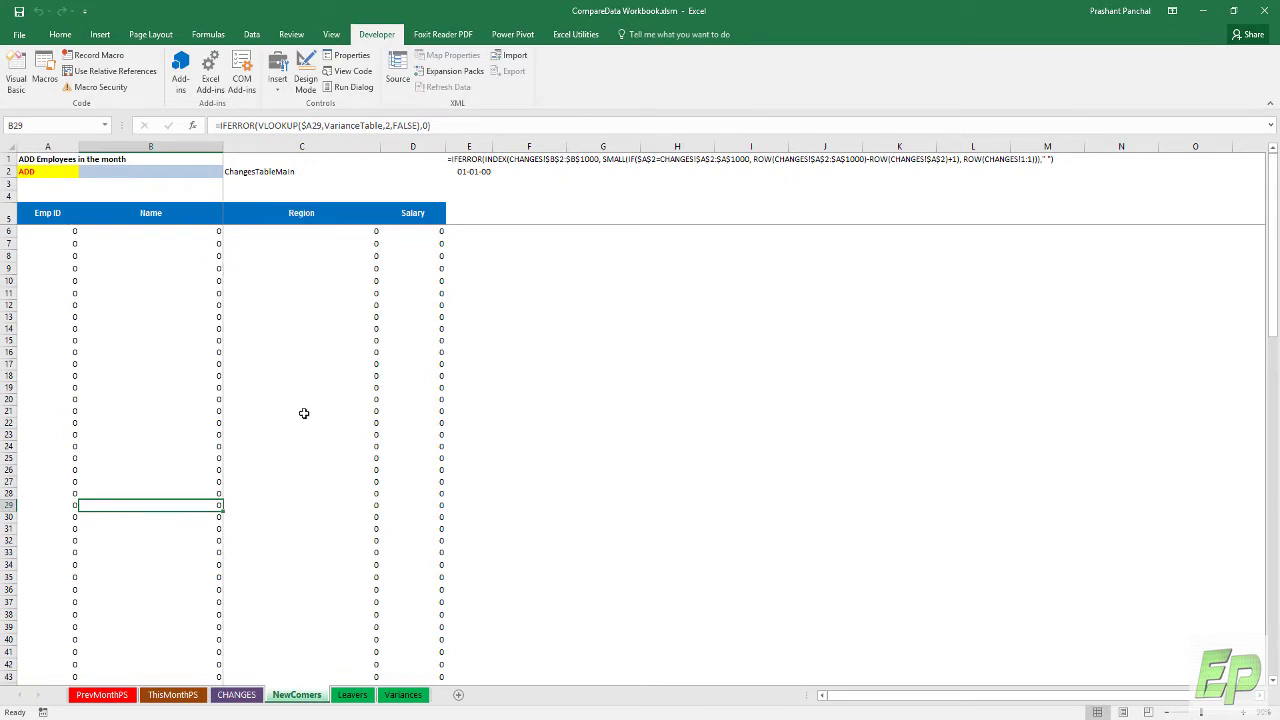
{"action": "left_click", "coordinate": [460, 161]}
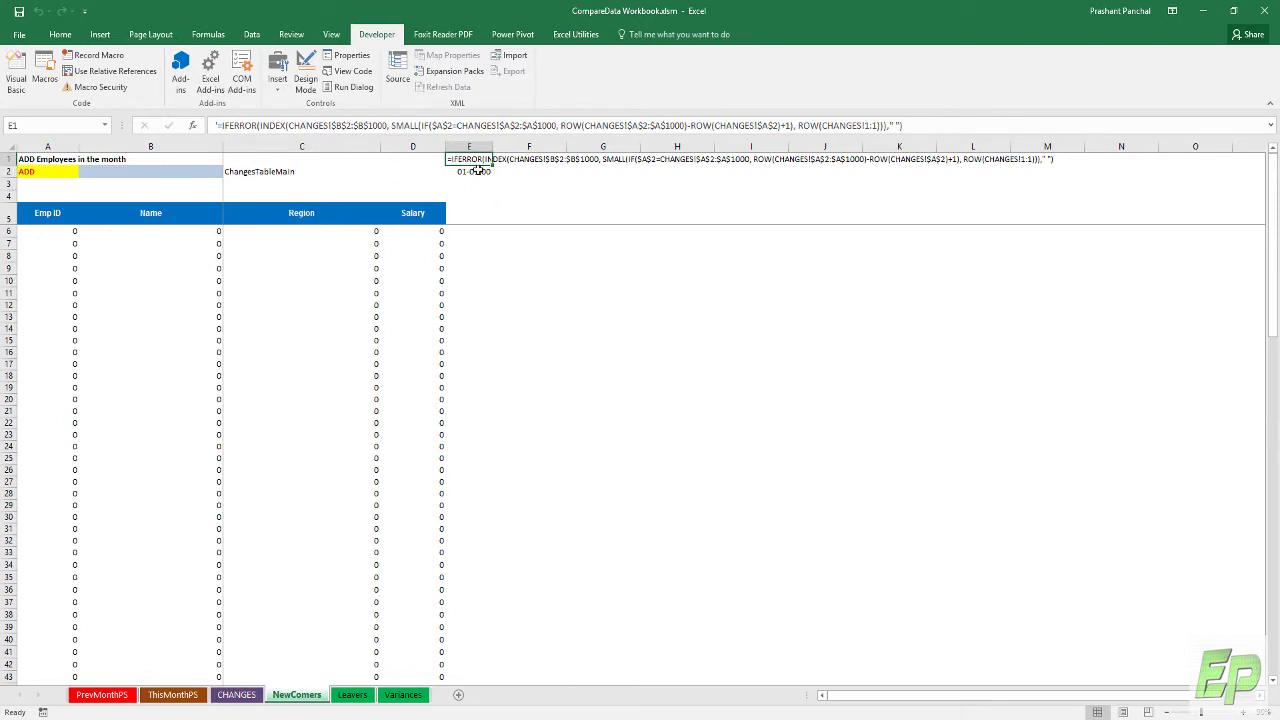
{"action": "left_click", "coordinate": [352, 694]}
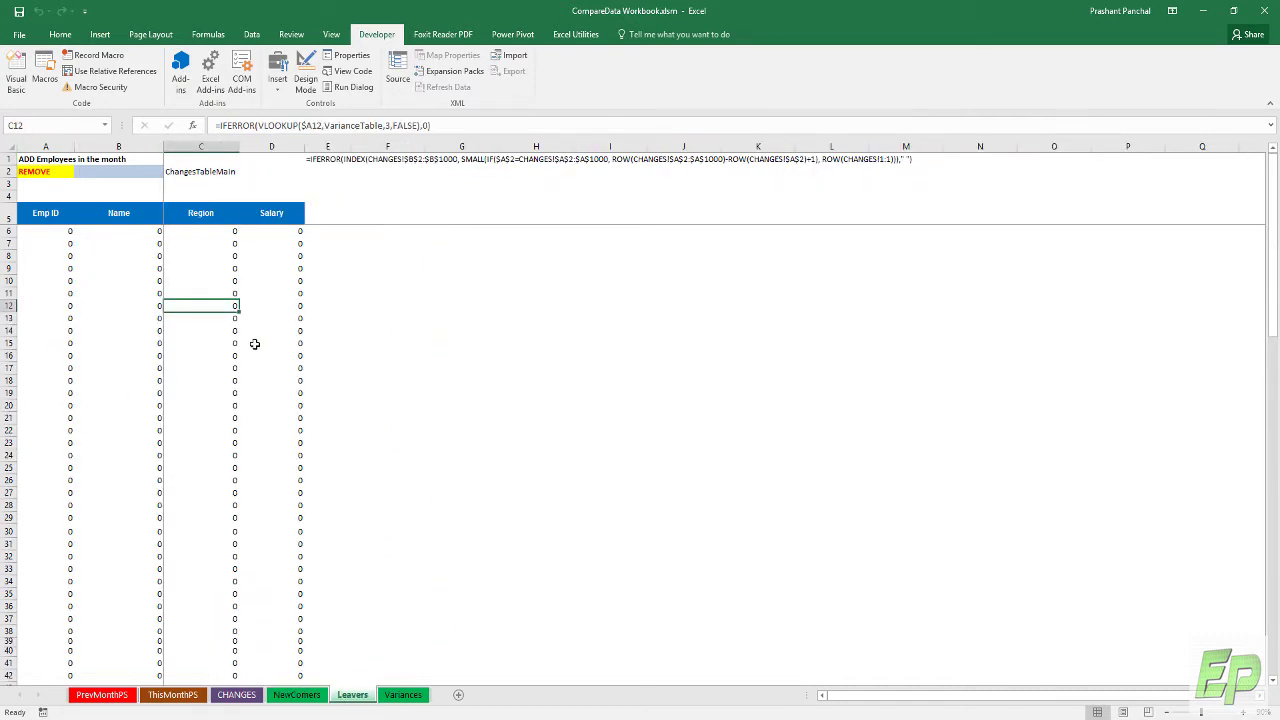
{"action": "left_click", "coordinate": [396, 695]}
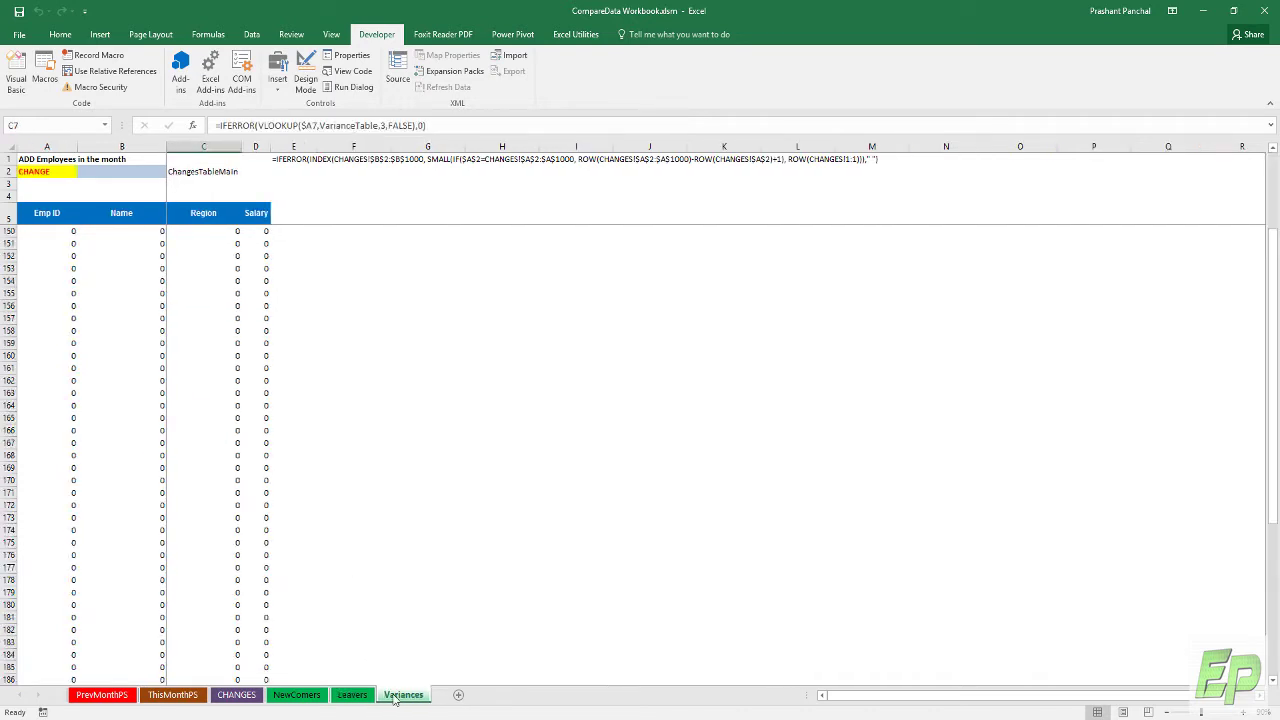
- Run the Compare Sheets macro on the CHANGES sheet and look through the listed changes
{"action": "left_click", "coordinate": [236, 695]}
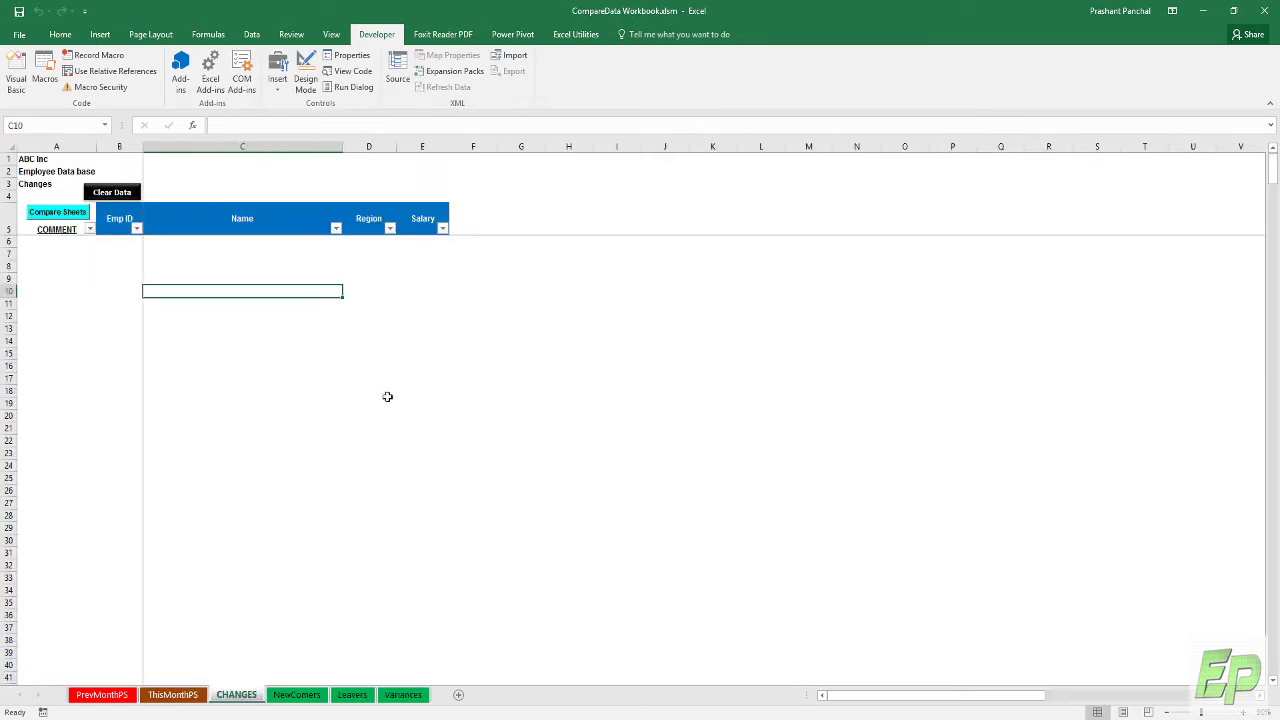
{"action": "left_click", "coordinate": [57, 212]}
{"action": "left_click", "coordinate": [143, 307]}
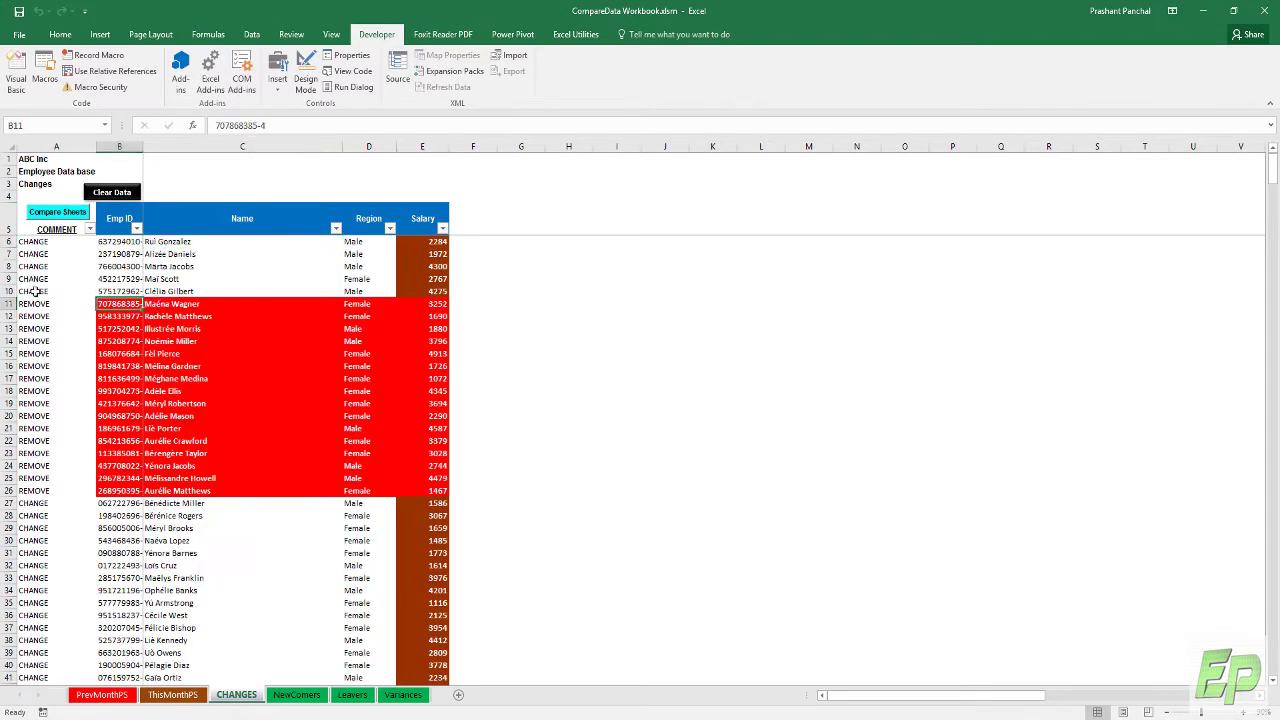
{"action": "scroll", "coordinate": [105, 380], "scroll_direction": "down", "scroll_amount": 20}
{"action": "scroll", "coordinate": [104, 415], "scroll_direction": "down", "scroll_amount": 20}
- Filter the COMMENT column on the CHANGES sheet to show only ADD, and select the filtered employee IDs
{"action": "left_click", "coordinate": [90, 229]}
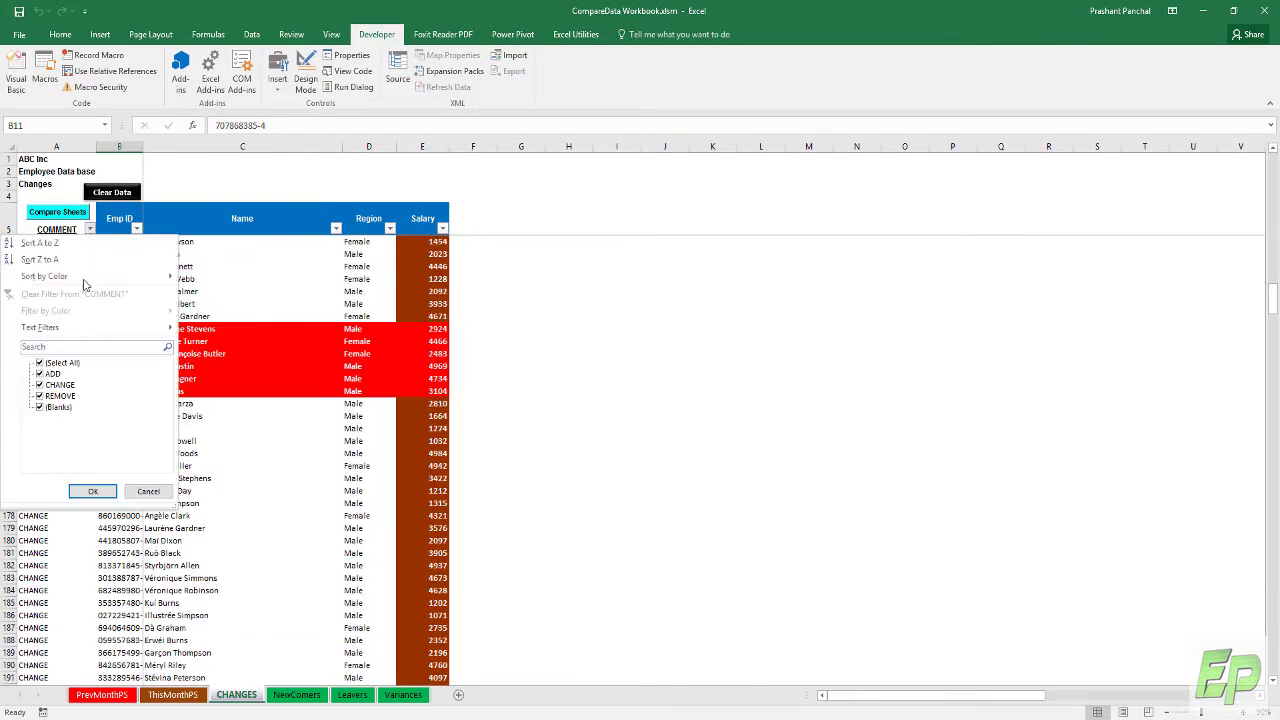
{"action": "left_click", "coordinate": [50, 362]}
{"action": "left_click", "coordinate": [45, 373]}
{"action": "left_click", "coordinate": [94, 491]}
{"action": "left_click_drag", "start_coordinate": [112, 242], "coordinate": [118, 684]}
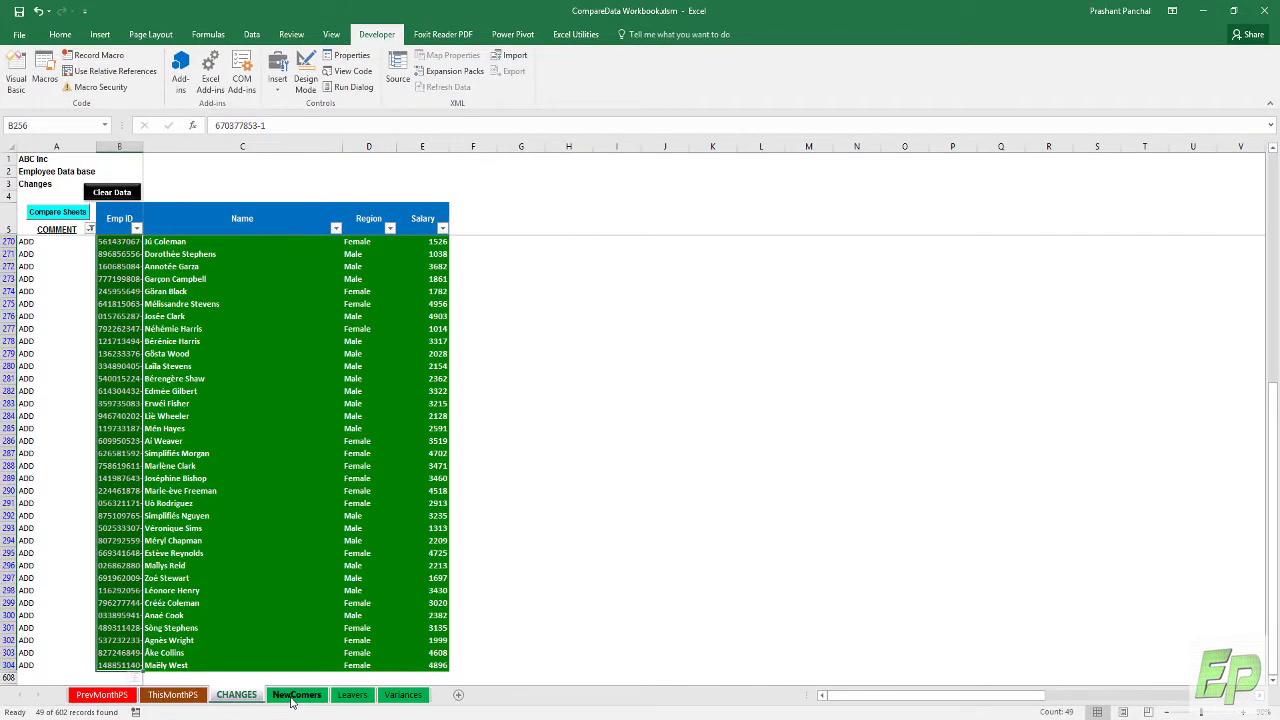
- Review the added employees on the NewComers sheet, selecting their names and checking the list down to the Total row
{"action": "left_click", "coordinate": [292, 698]}
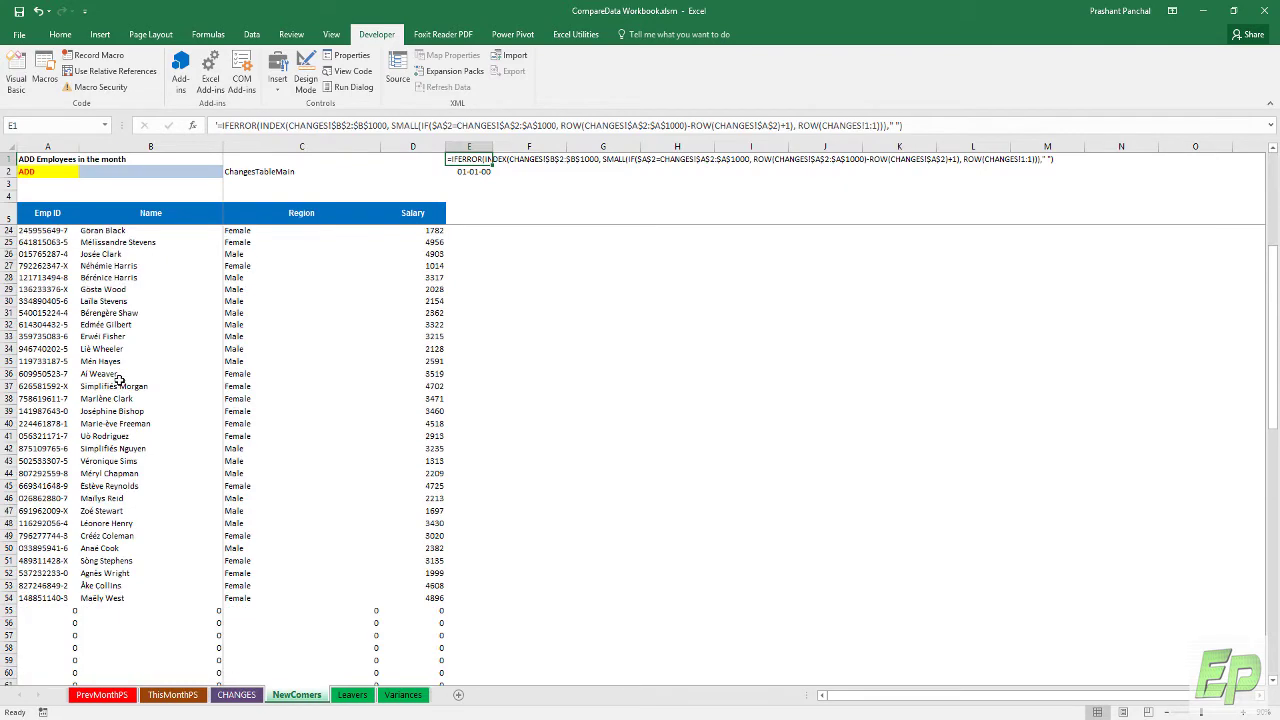
{"action": "scroll", "coordinate": [119, 380], "scroll_direction": "up", "scroll_amount": 6}
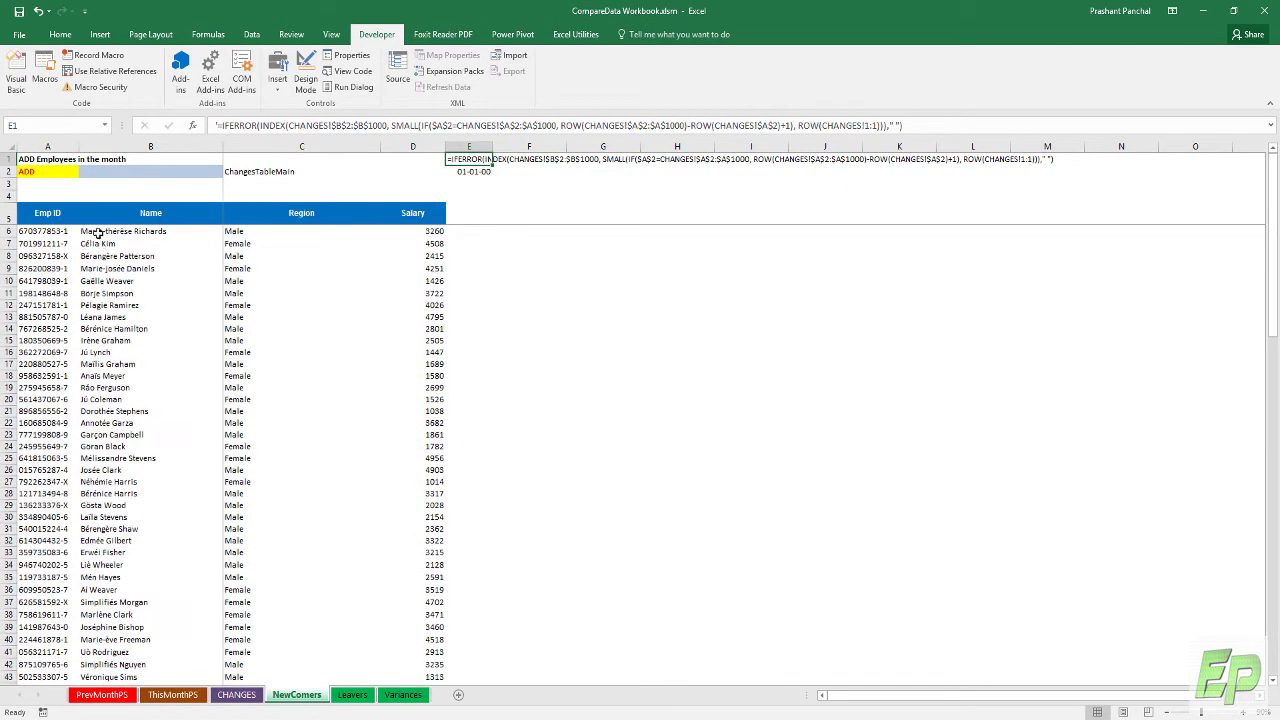
{"action": "left_click_drag", "start_coordinate": [97, 232], "coordinate": [114, 406]}
{"action": "scroll", "coordinate": [380, 517], "scroll_direction": "down", "scroll_amount": 17}
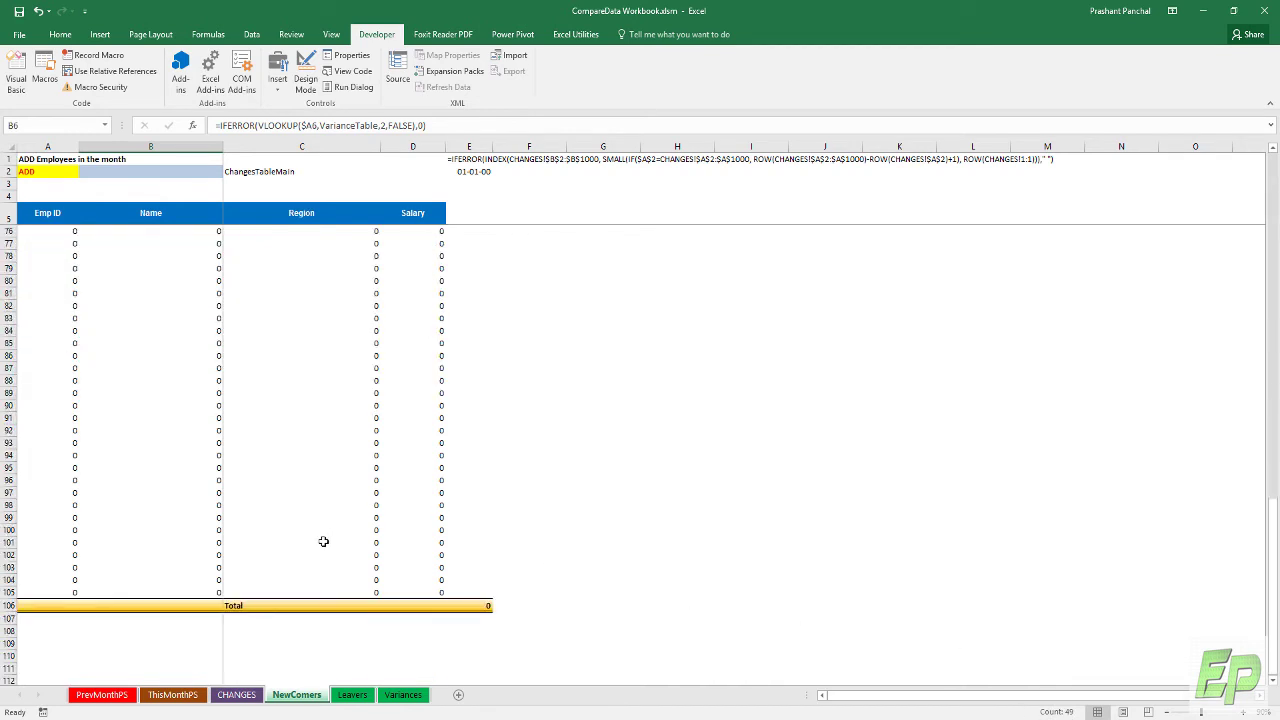
{"action": "scroll", "coordinate": [96, 416], "scroll_direction": "up", "scroll_amount": 1}
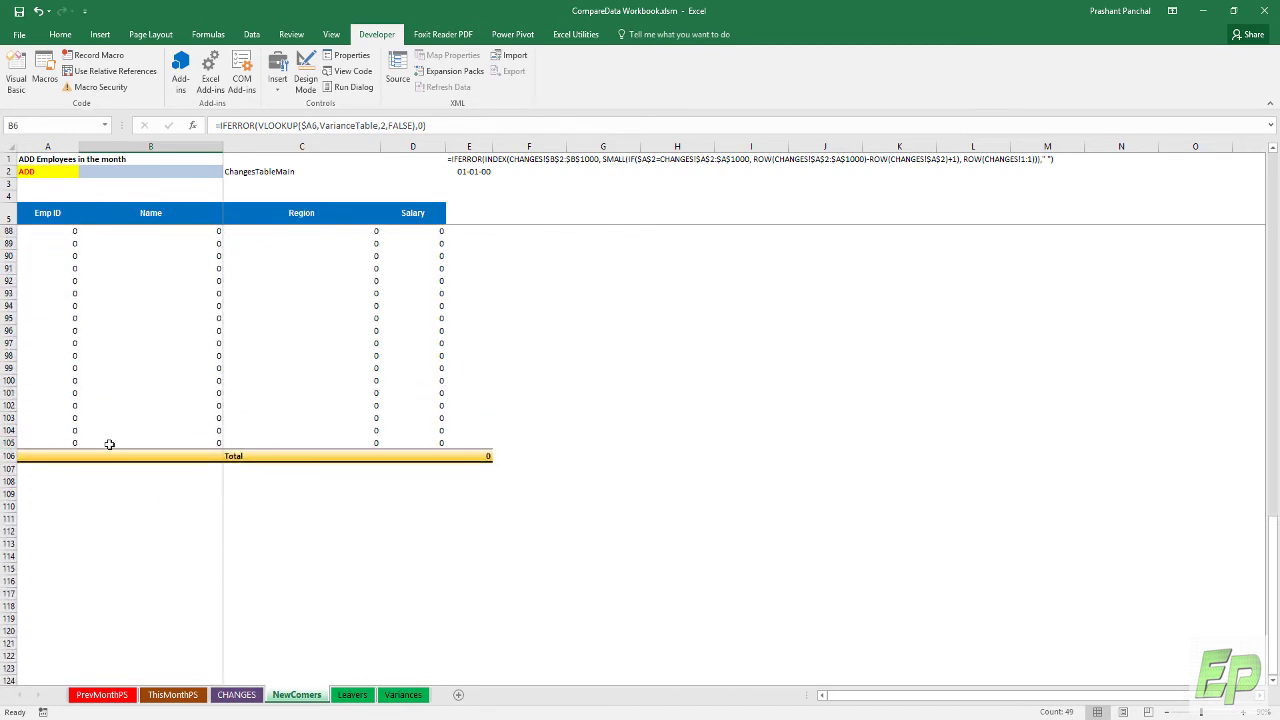
{"action": "scroll", "coordinate": [58, 406], "scroll_direction": "up", "scroll_amount": 20}
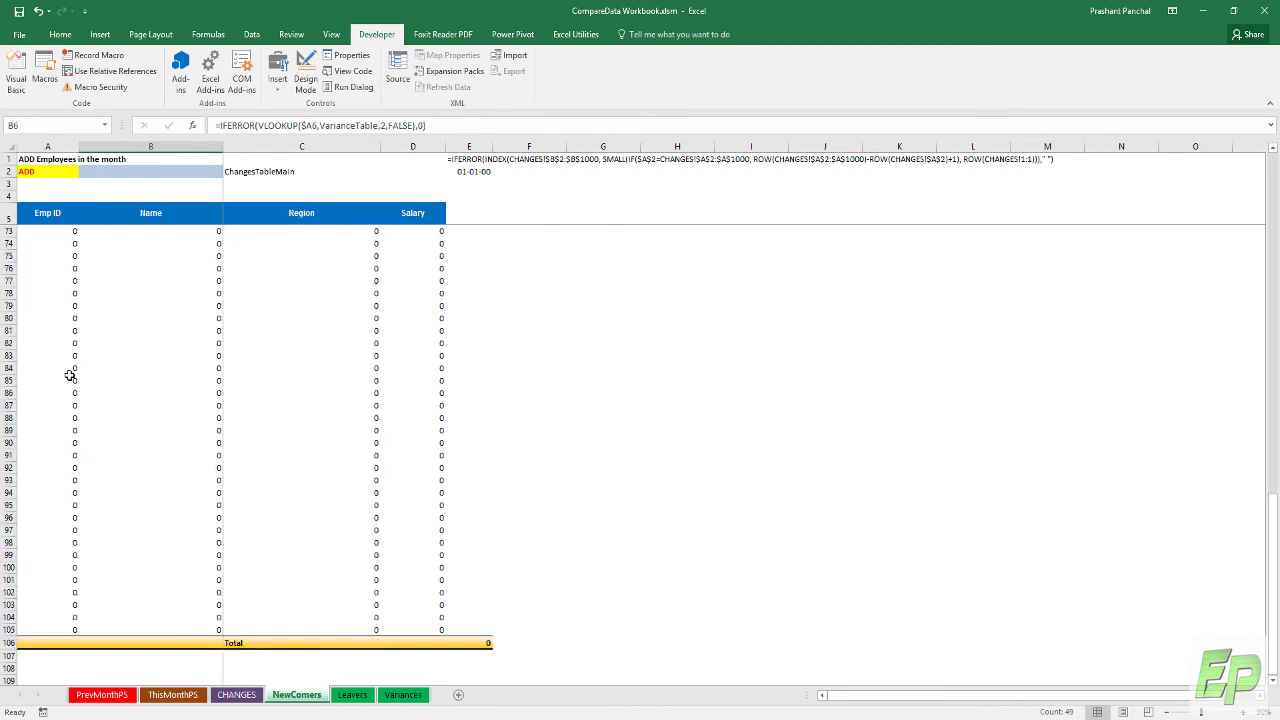
- Inspect the Emp ID array formula in A6 of NewComers and check its results against the ADD rows on CHANGES
{"action": "left_click", "coordinate": [26, 243]}
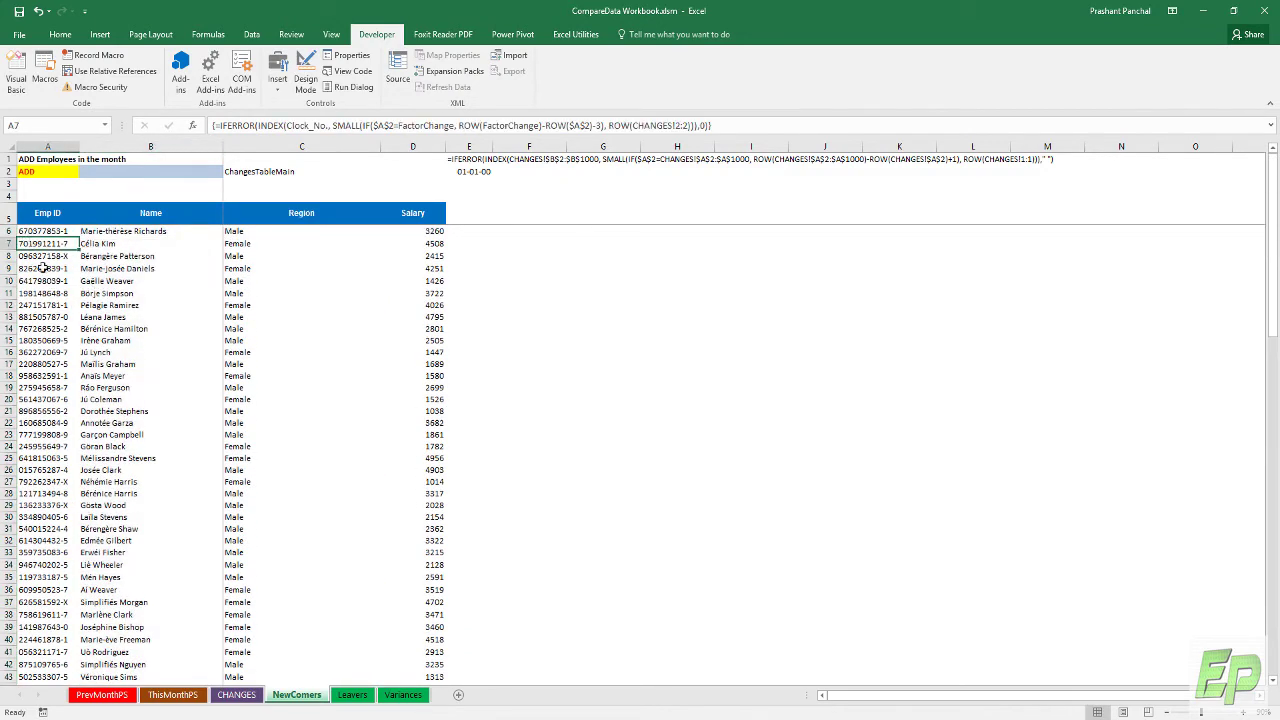
{"action": "left_click", "coordinate": [20, 231]}
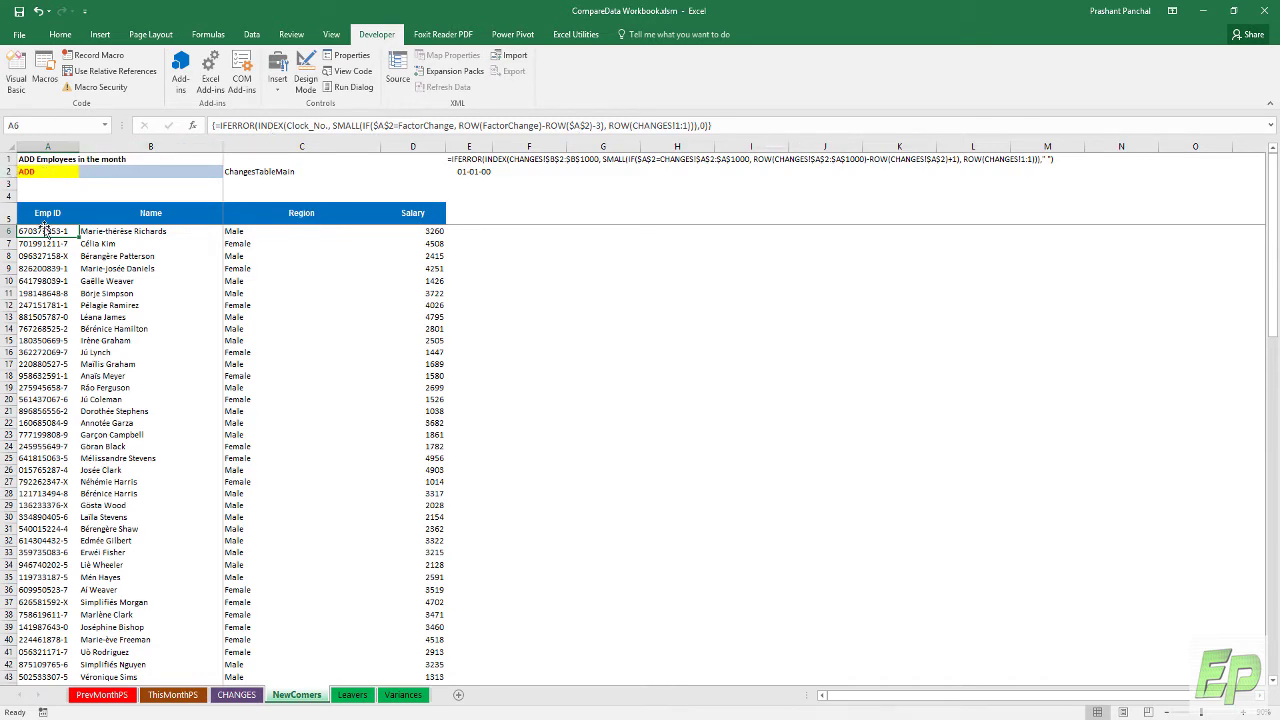
{"action": "double_click", "coordinate": [45, 228]}
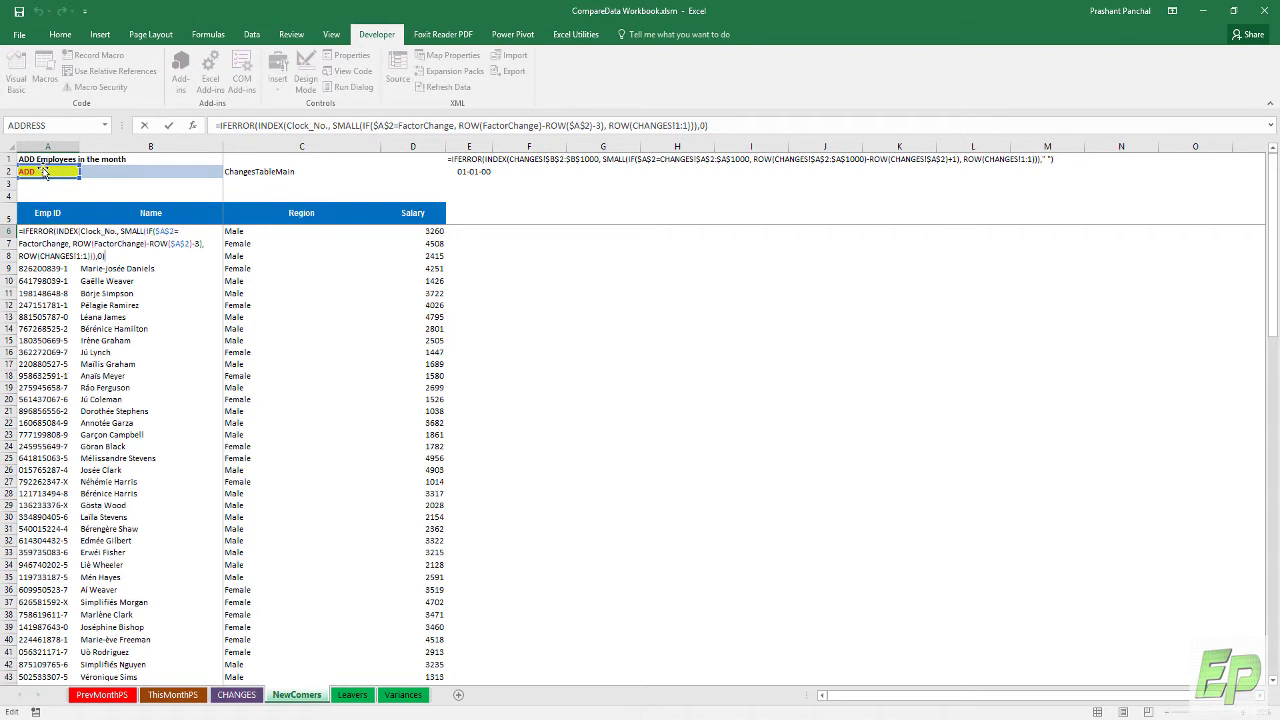
{"action": "key", "text": "ctrl+shift+Return"}
{"action": "left_click", "coordinate": [237, 694]}
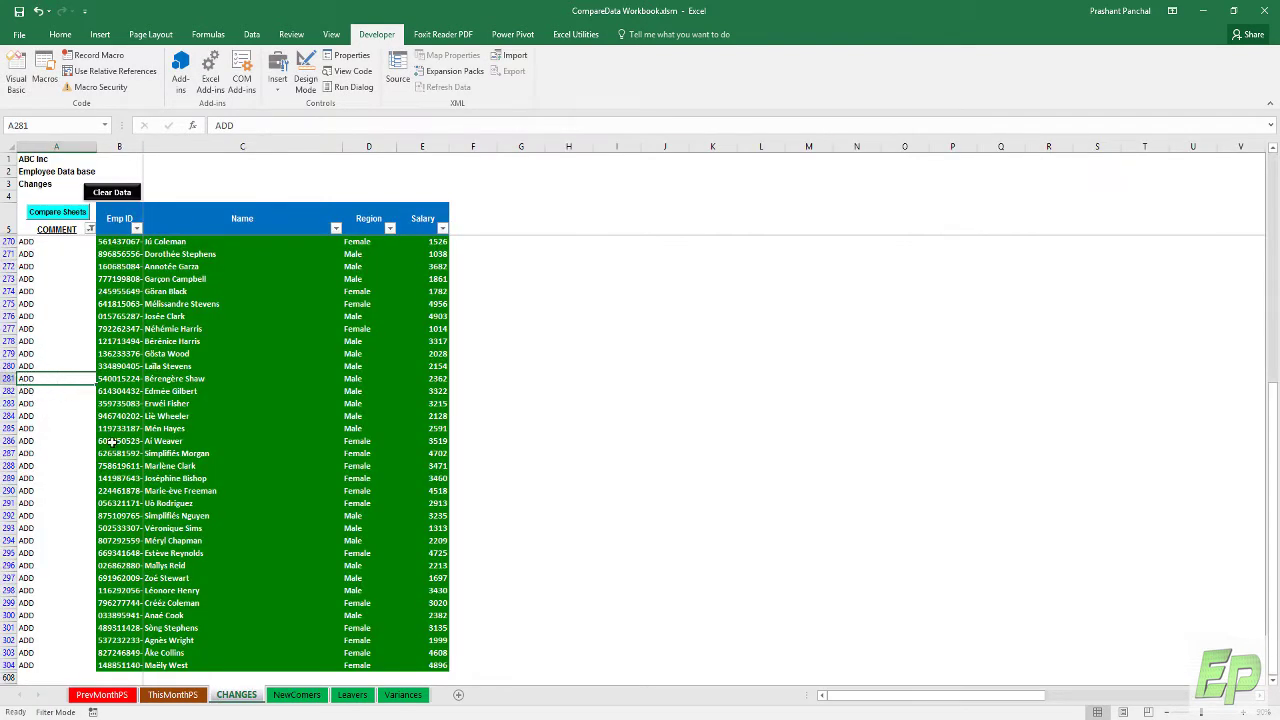
{"action": "left_click", "coordinate": [293, 694]}
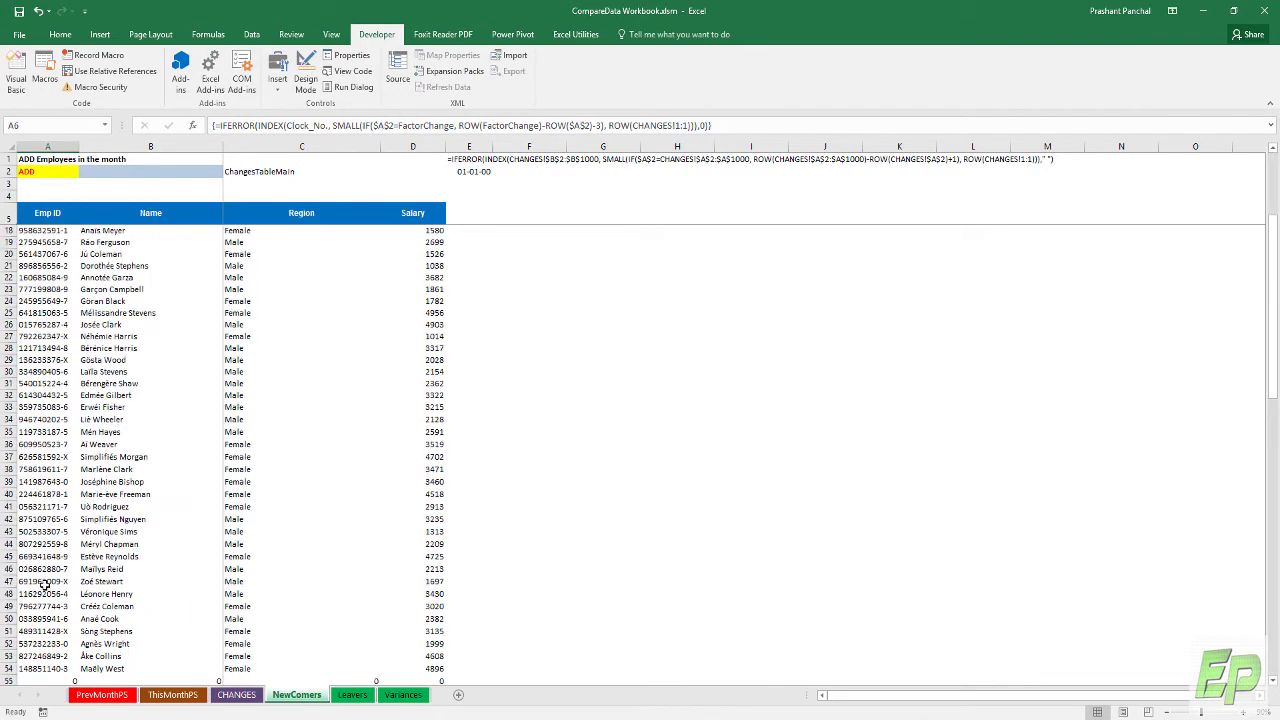
- Inspect the Name lookup formula in B6 of NewComers, the rows it fills, and the ADD criterion in A2 behind the Emp ID formula
{"action": "left_click", "coordinate": [98, 233]}
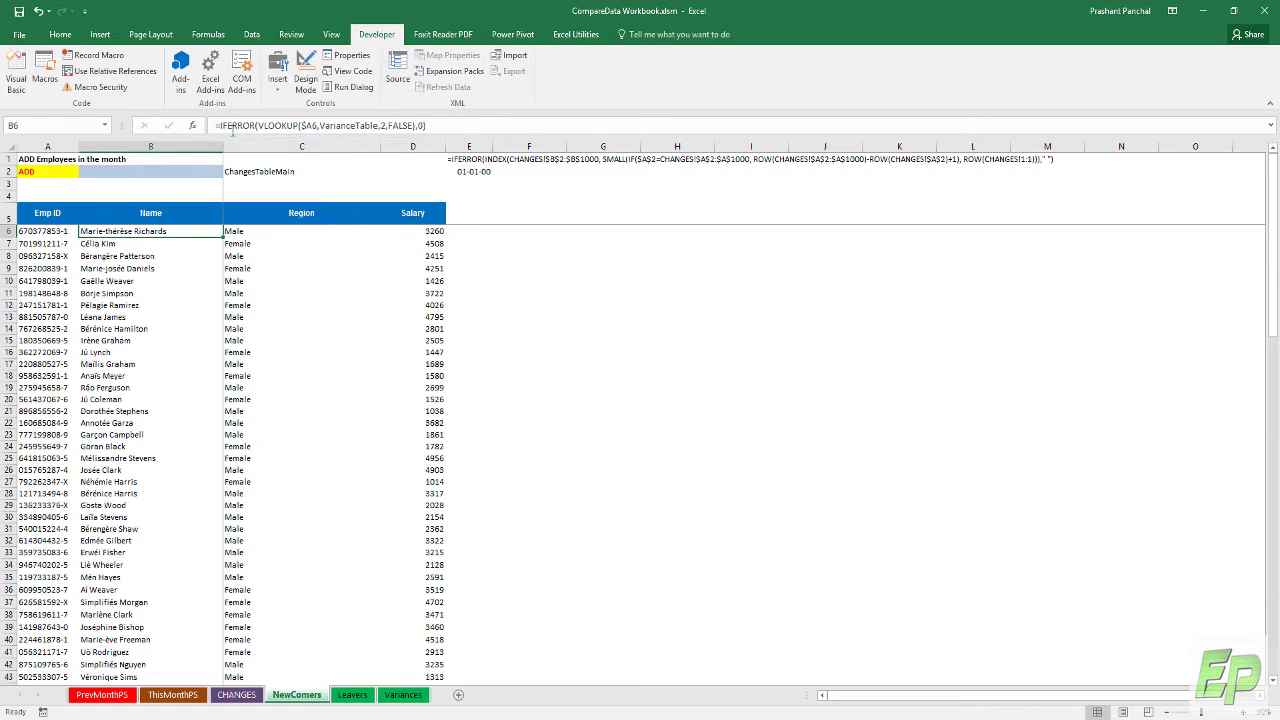
{"action": "scroll", "coordinate": [118, 427], "scroll_direction": "down", "scroll_amount": 12}
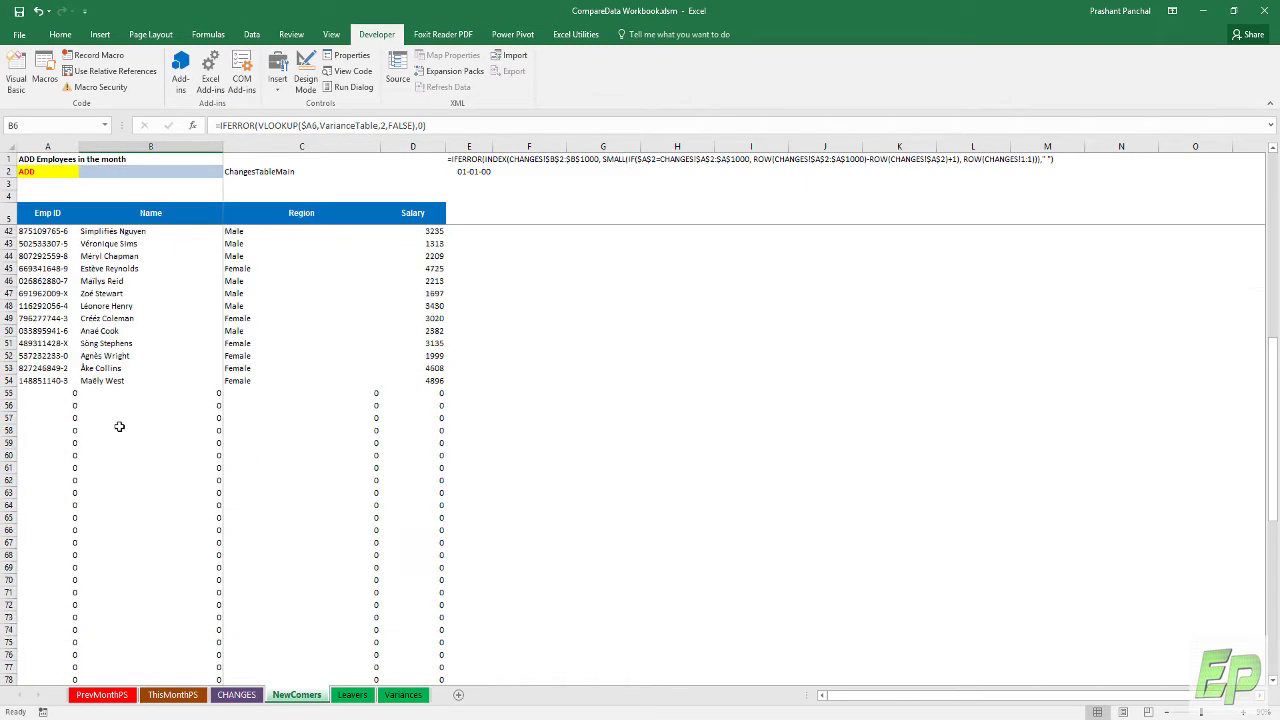
{"action": "scroll", "coordinate": [142, 436], "scroll_direction": "up", "scroll_amount": 12}
{"action": "left_click", "coordinate": [30, 238]}
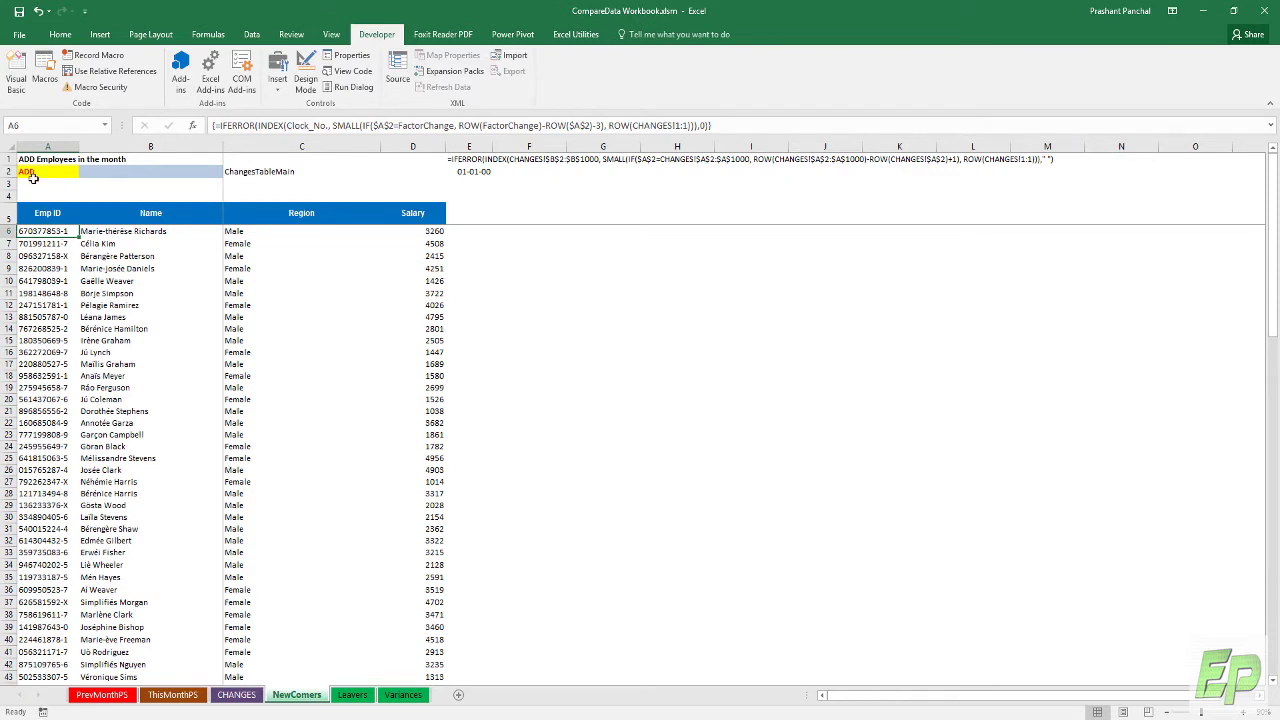
{"action": "left_click", "coordinate": [30, 179]}
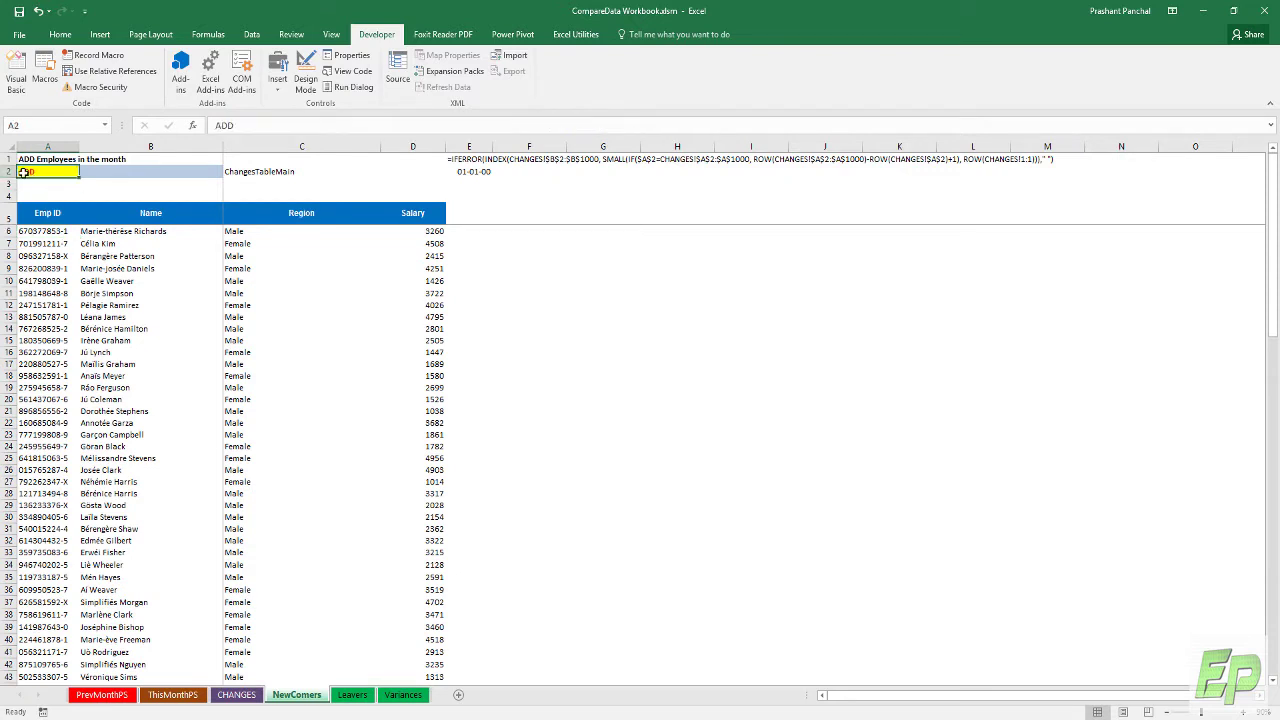
- Check the REMOVE criterion in A2 of the Leavers sheet and select the listed employee IDs from A6 to A28
{"action": "left_click", "coordinate": [352, 694]}
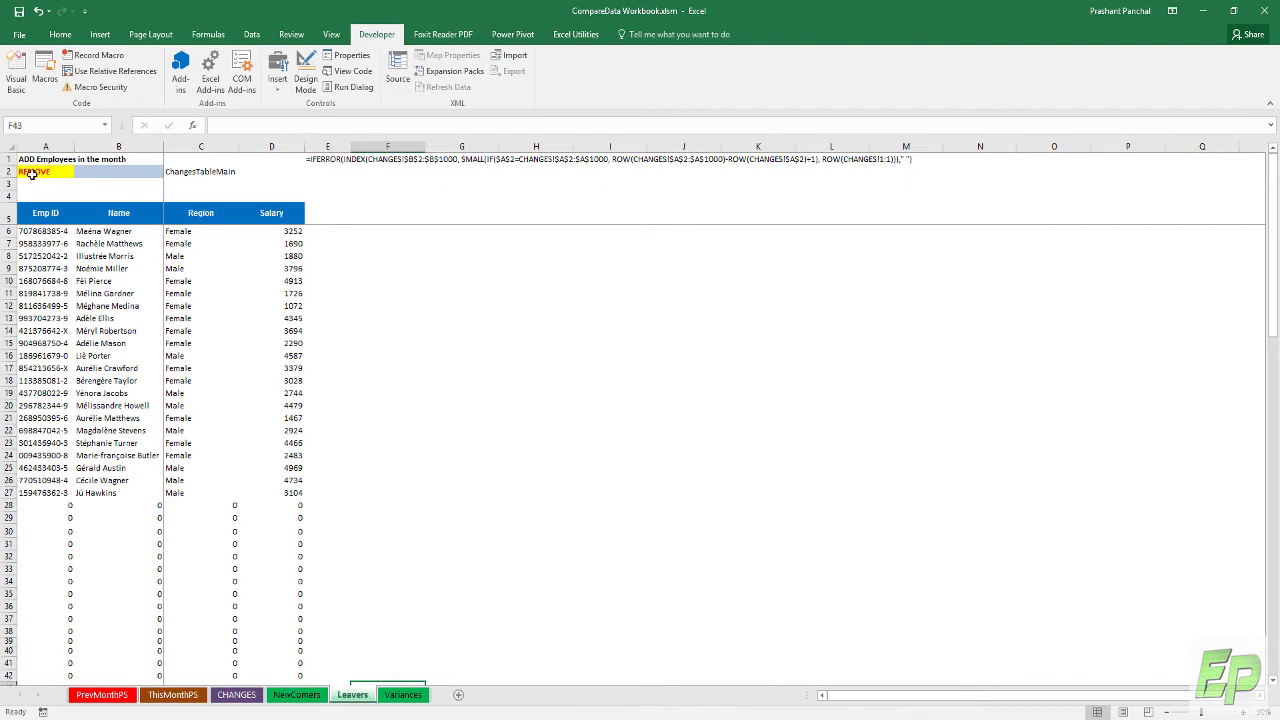
{"action": "left_click", "coordinate": [32, 173]}
{"action": "left_click_drag", "start_coordinate": [40, 231], "coordinate": [60, 508]}
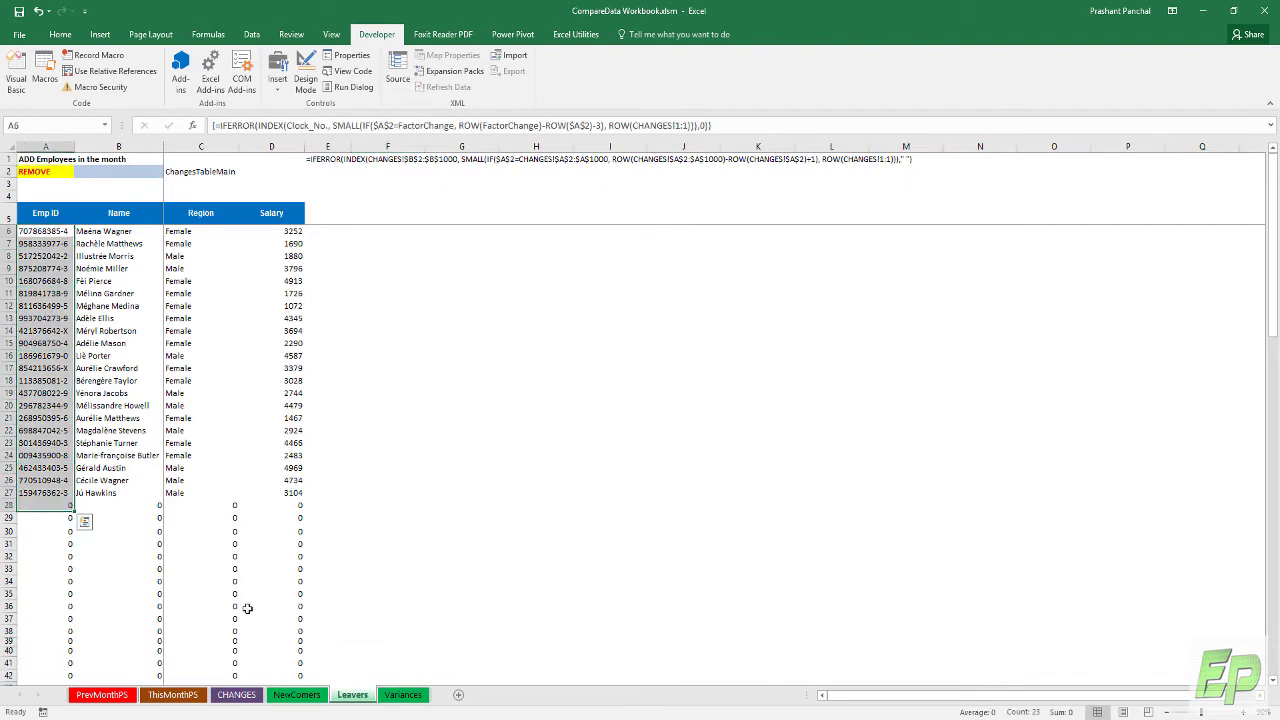
- Check the CHANGE criterion in A2 and the Emp ID formula in A135 of the Variances sheet, and review the list to its end
{"action": "left_click", "coordinate": [402, 694]}
{"action": "left_click", "coordinate": [40, 173]}
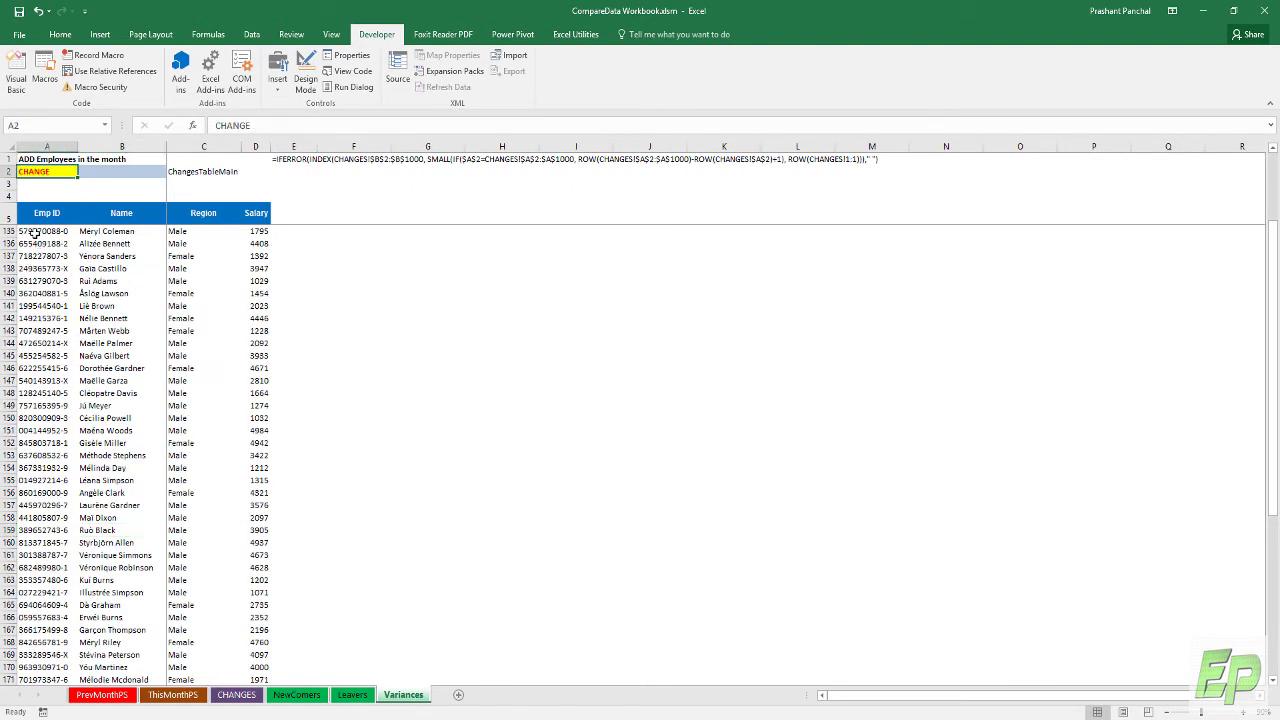
{"action": "left_click", "coordinate": [34, 231]}
{"action": "scroll", "coordinate": [60, 280], "scroll_direction": "down", "scroll_amount": 18}
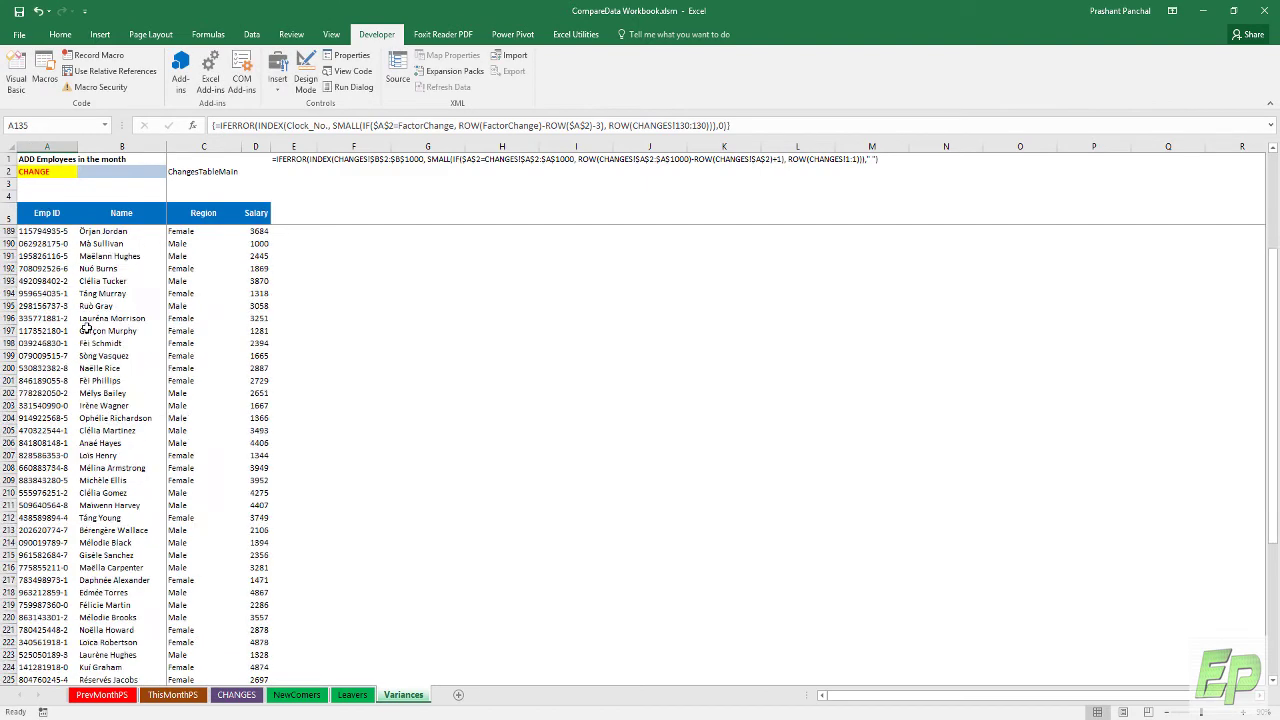
{"action": "scroll", "coordinate": [87, 326], "scroll_direction": "down", "scroll_amount": 12}
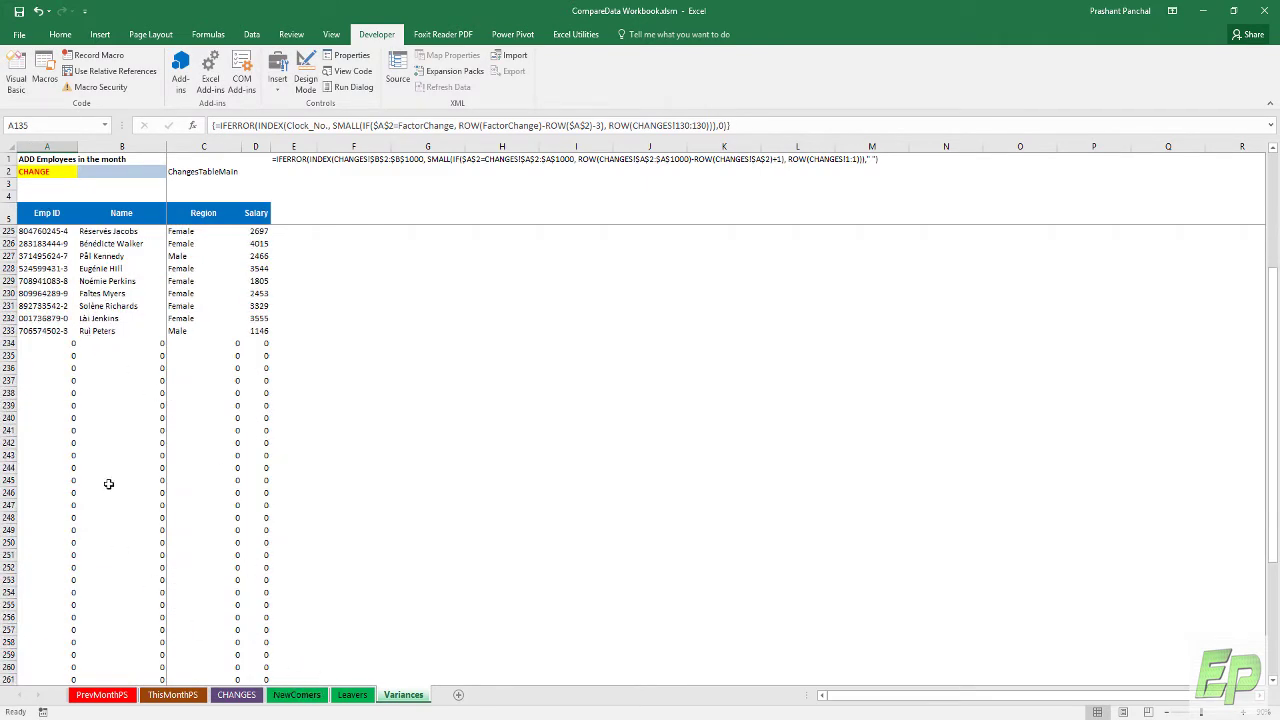
- Look over the NewComers, Leavers and Variances sheets against CHANGES and ThisMonthPS, ending on the PrevMonthPS sheet
{"action": "left_click", "coordinate": [313, 697]}
{"action": "left_click", "coordinate": [393, 699]}
{"action": "left_click", "coordinate": [237, 695]}
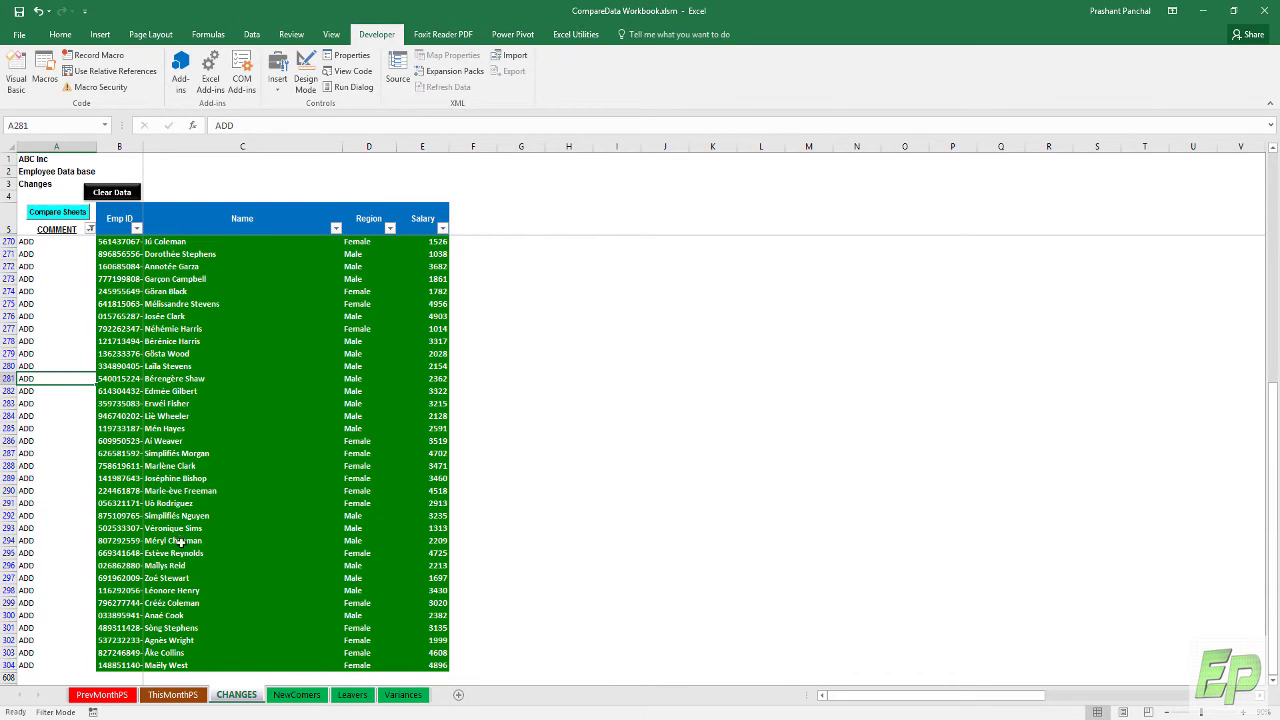
{"action": "left_click", "coordinate": [180, 697]}
{"action": "left_click", "coordinate": [283, 703]}
{"action": "left_click", "coordinate": [352, 700]}
{"action": "left_click", "coordinate": [290, 700]}
{"action": "left_click", "coordinate": [360, 703]}
{"action": "left_click", "coordinate": [403, 700]}
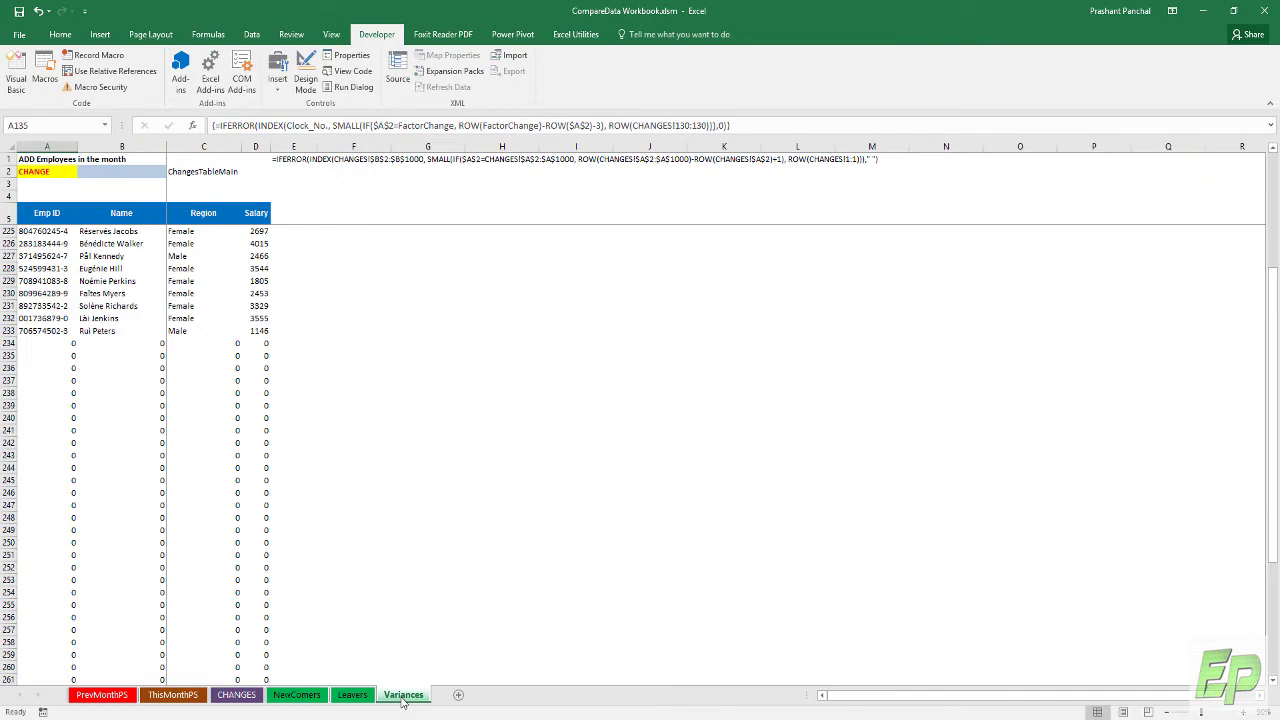
{"action": "left_click", "coordinate": [352, 697]}
{"action": "left_click", "coordinate": [236, 695]}
{"action": "left_click", "coordinate": [173, 695]}
{"action": "left_click", "coordinate": [103, 695]}
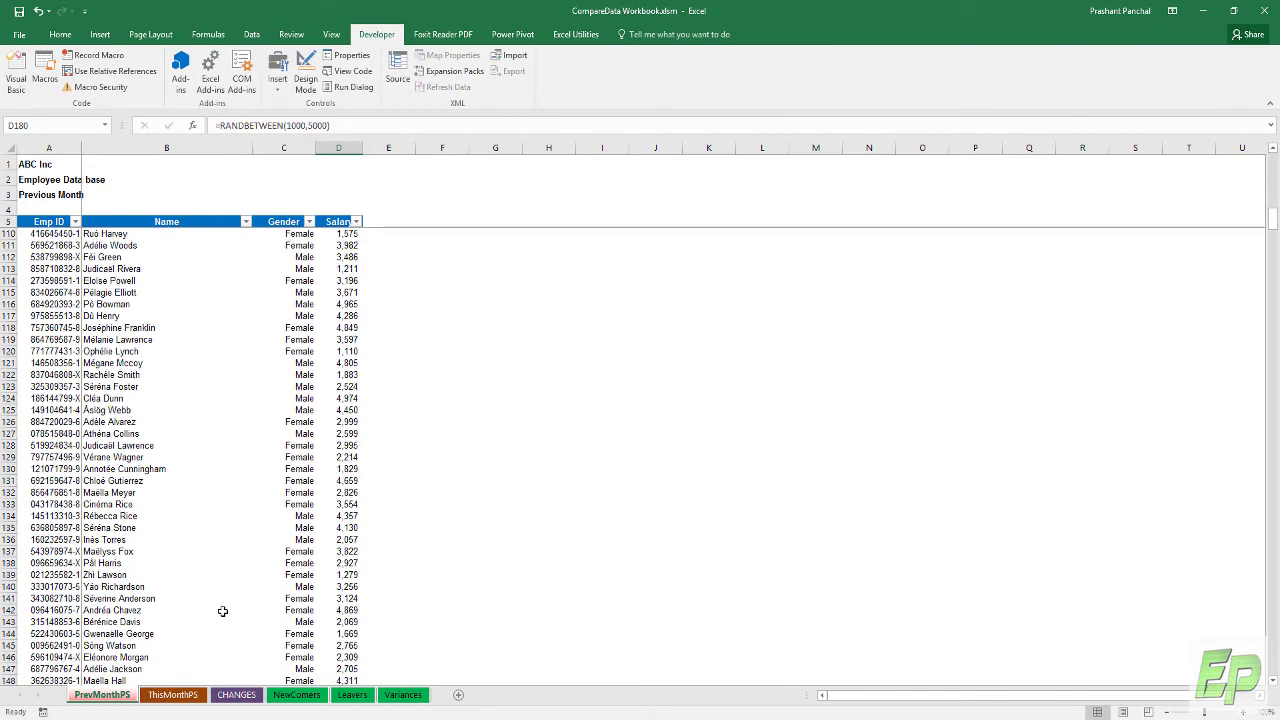
- Revisit the three report sheets and trace their data back through CHANGES and ThisMonthPS to PrevMonthPS
{"action": "left_click", "coordinate": [297, 695]}
{"action": "left_click", "coordinate": [403, 695]}
{"action": "left_click", "coordinate": [360, 697]}
{"action": "left_click", "coordinate": [297, 695]}
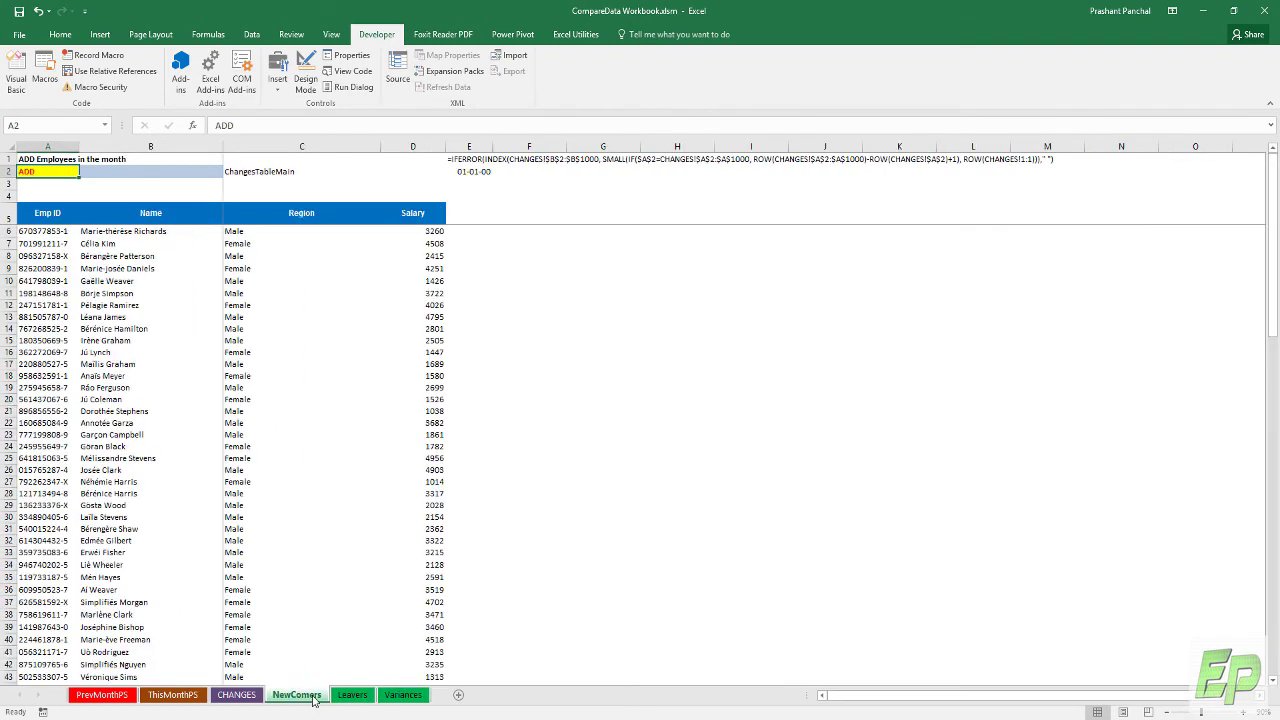
{"action": "left_click", "coordinate": [236, 695]}
{"action": "left_click", "coordinate": [173, 695]}
{"action": "left_click", "coordinate": [103, 695]}
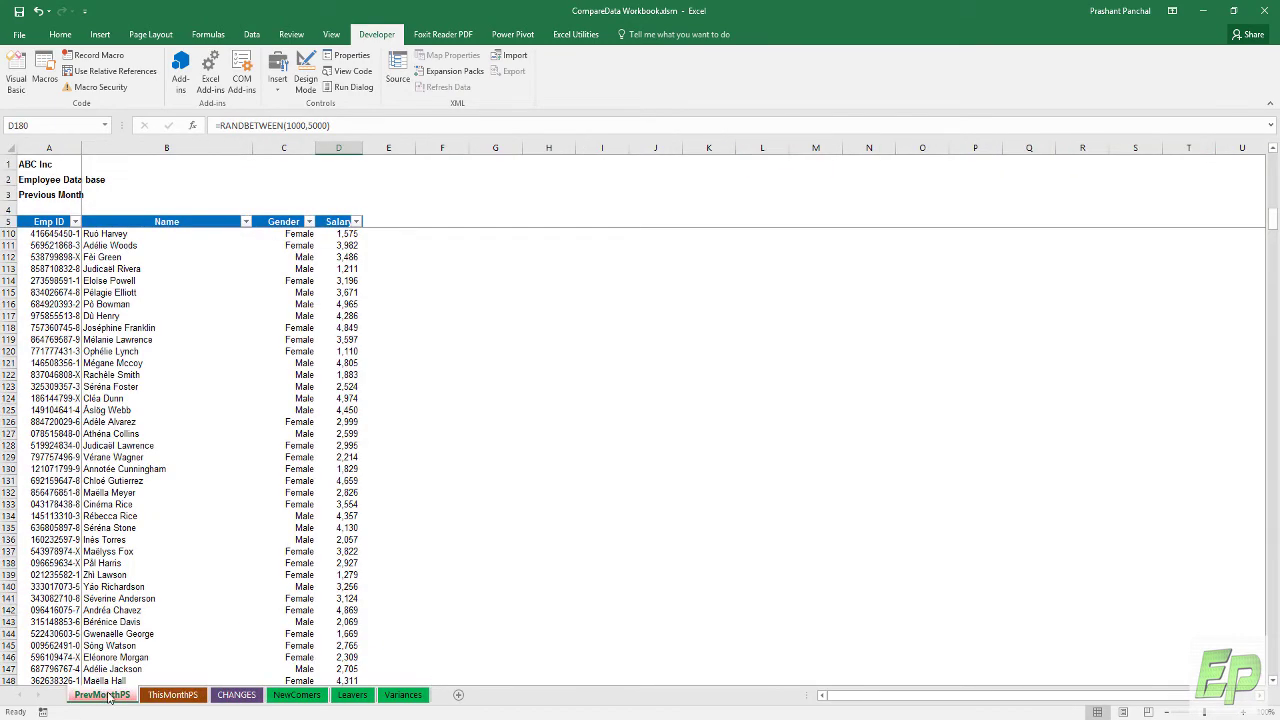
- Go through every sheet from ThisMonthPS to Variances, review the earlier rows of the variance list, and return to PrevMonthPS
{"action": "left_click", "coordinate": [173, 695]}
{"action": "left_click", "coordinate": [236, 695]}
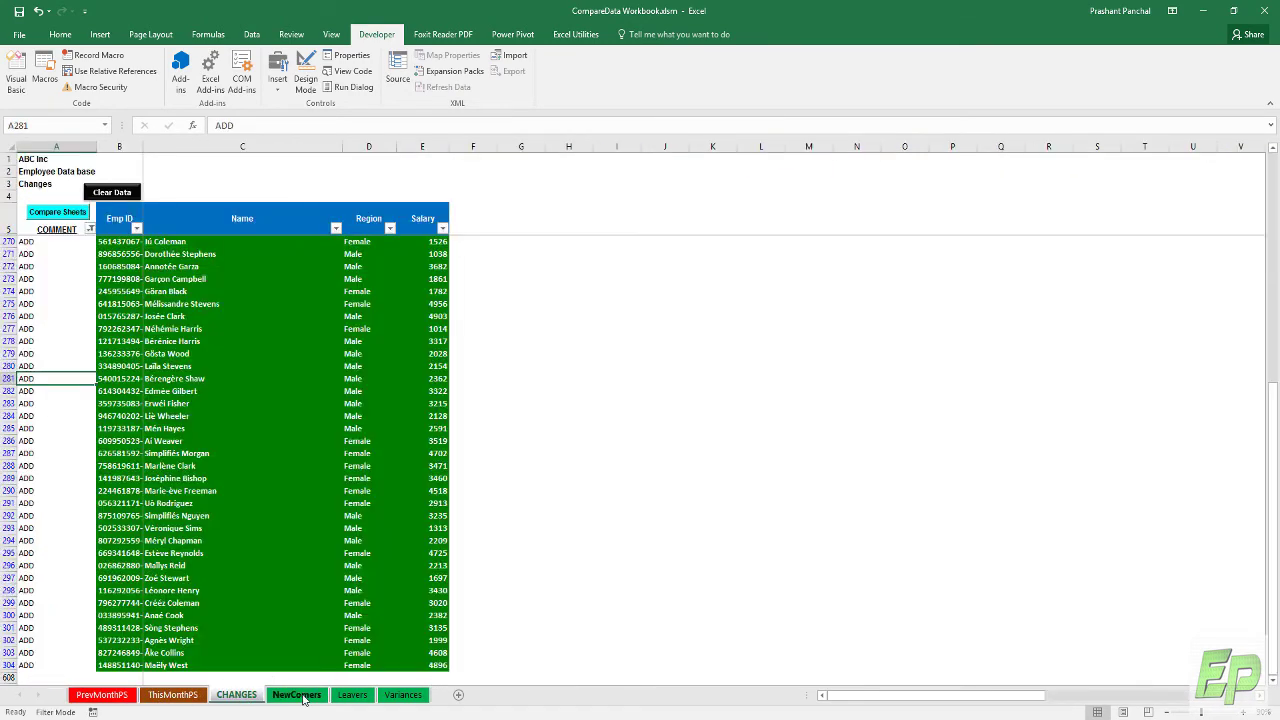
{"action": "left_click", "coordinate": [297, 695]}
{"action": "left_click", "coordinate": [352, 695]}
{"action": "left_click", "coordinate": [403, 695]}
{"action": "scroll", "coordinate": [135, 480], "scroll_direction": "up", "scroll_amount": 20}
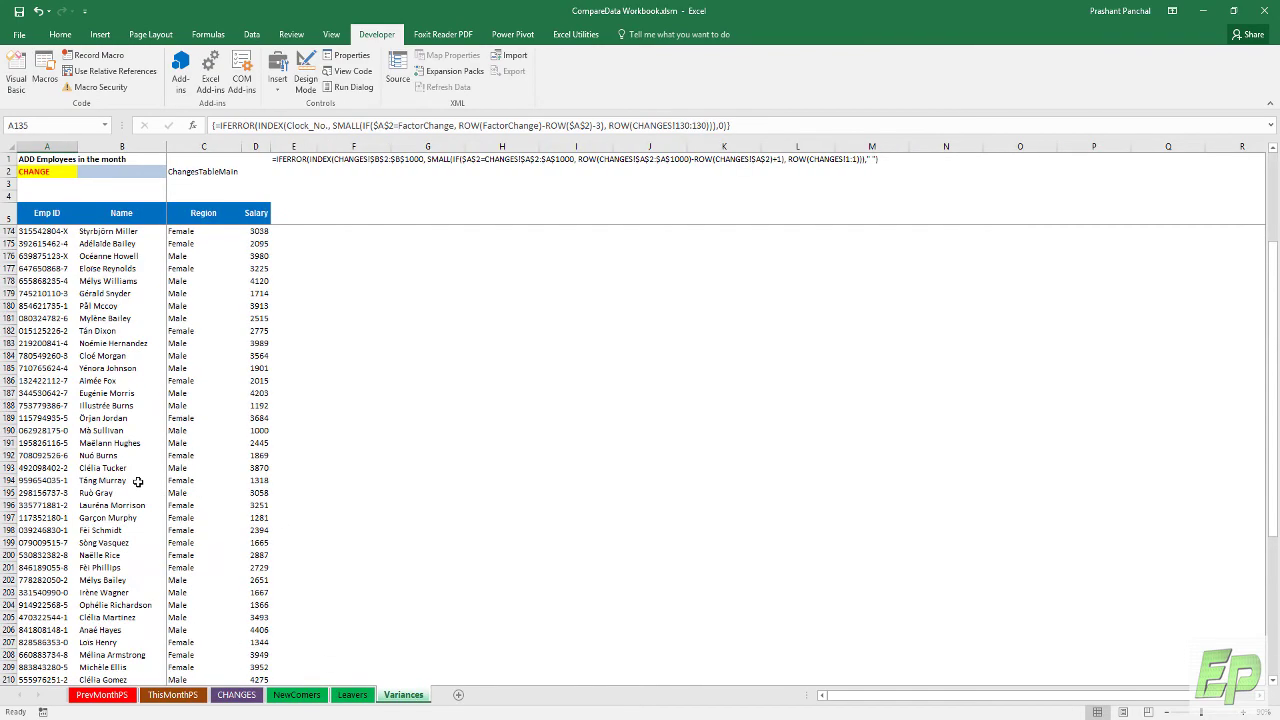
{"action": "scroll", "coordinate": [133, 467], "scroll_direction": "up", "scroll_amount": 20}
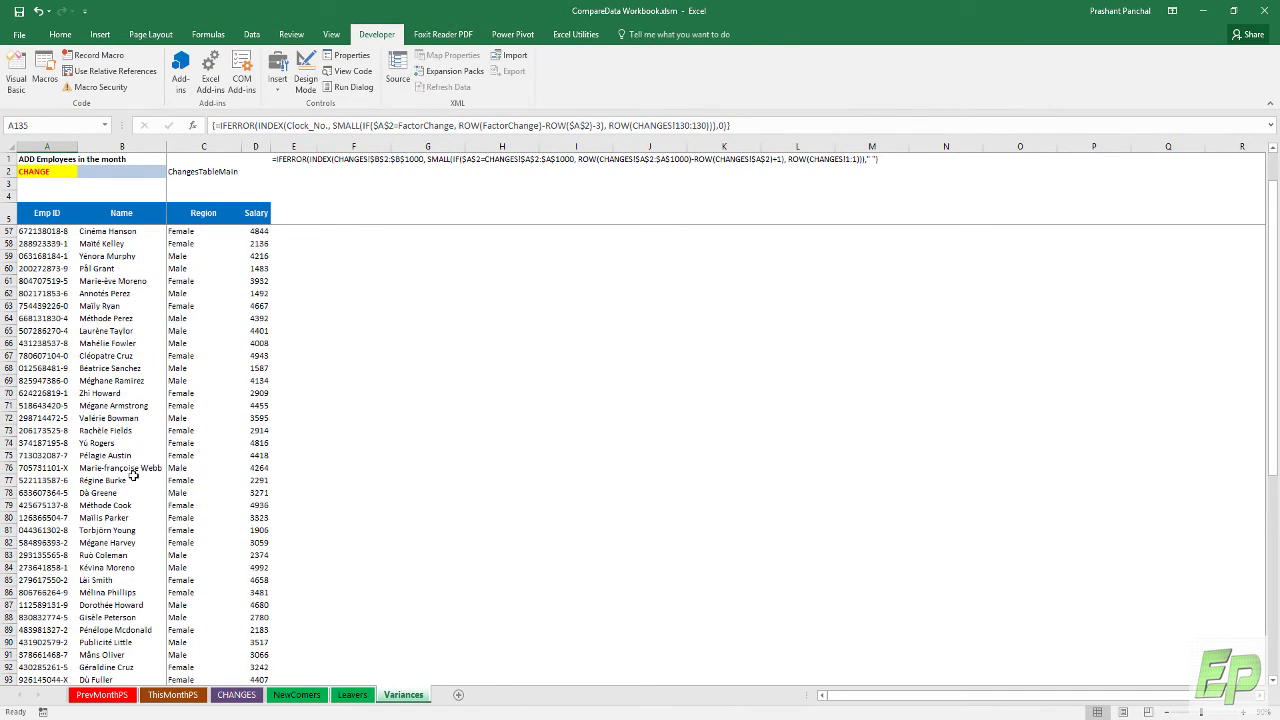
{"action": "left_click", "coordinate": [112, 694]}
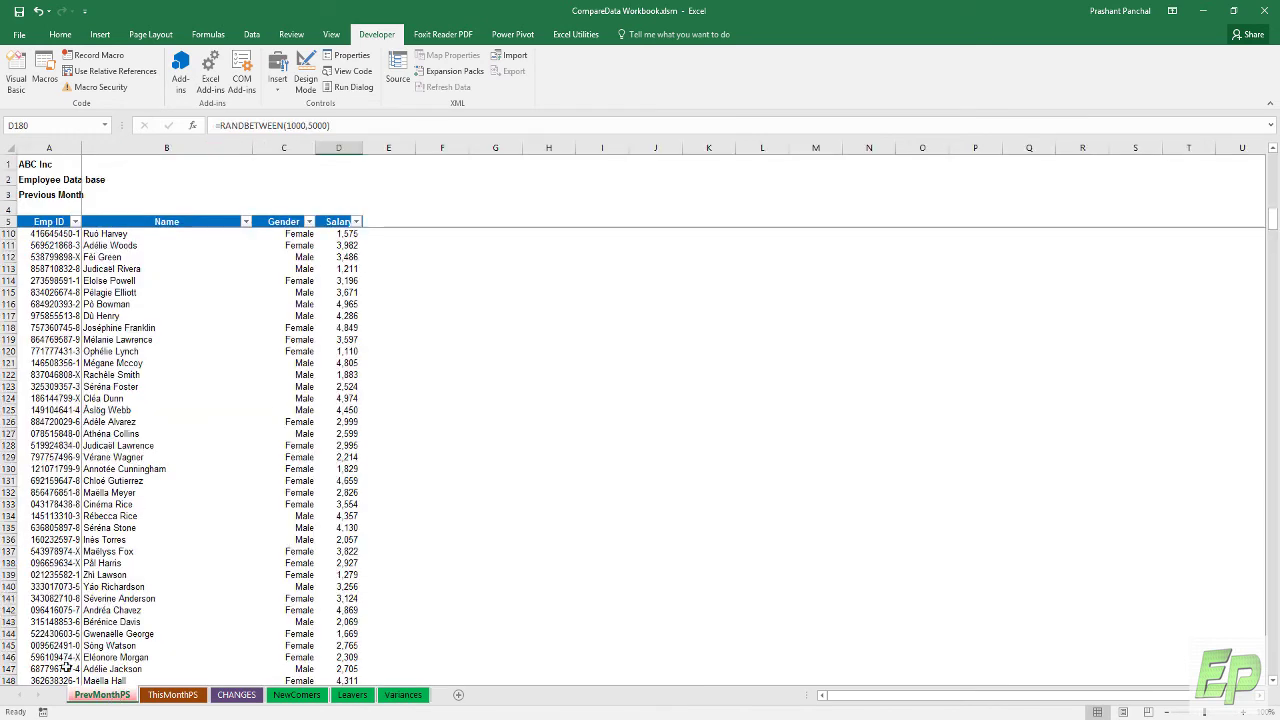